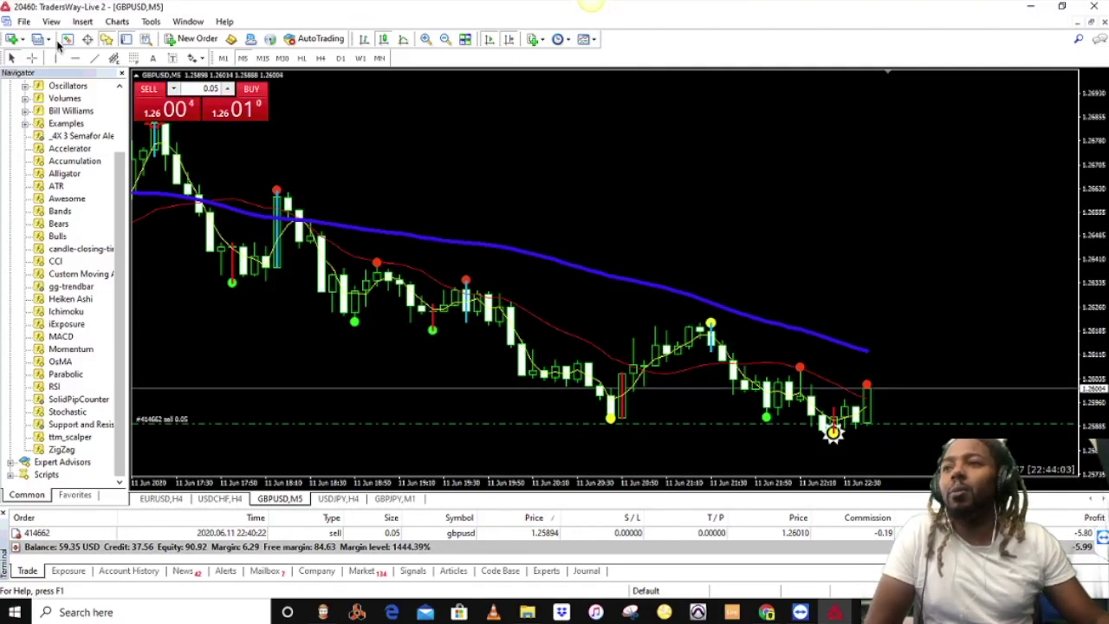
- Hide the Navigator and tile the EURUSD, USDJPY, GBPUSD and GBPJPY charts side by side
click(122, 75)
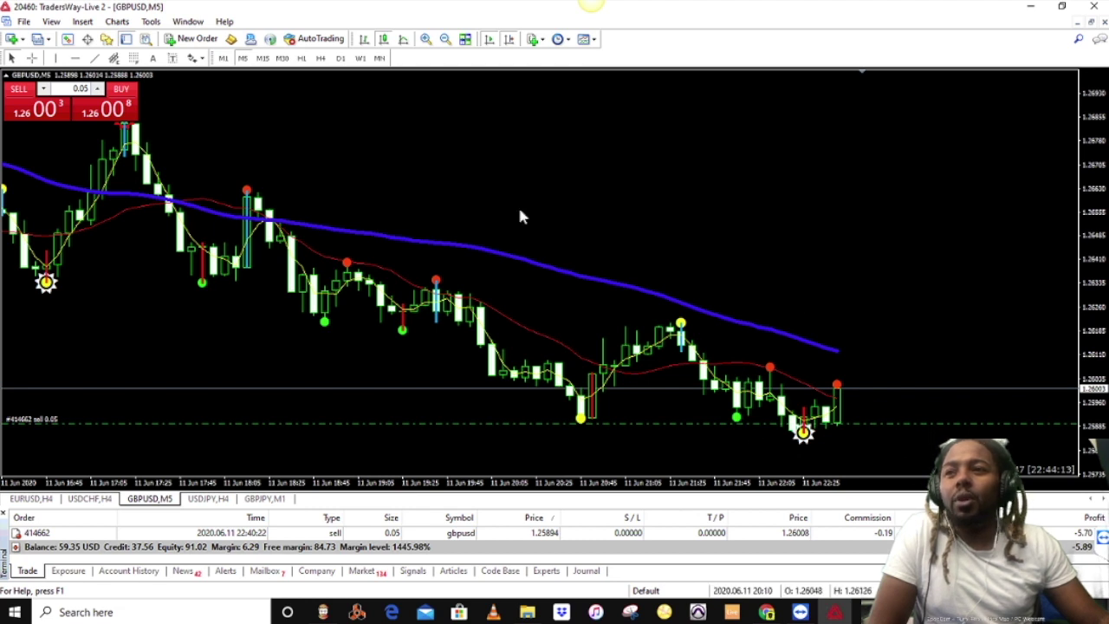
click(463, 42)
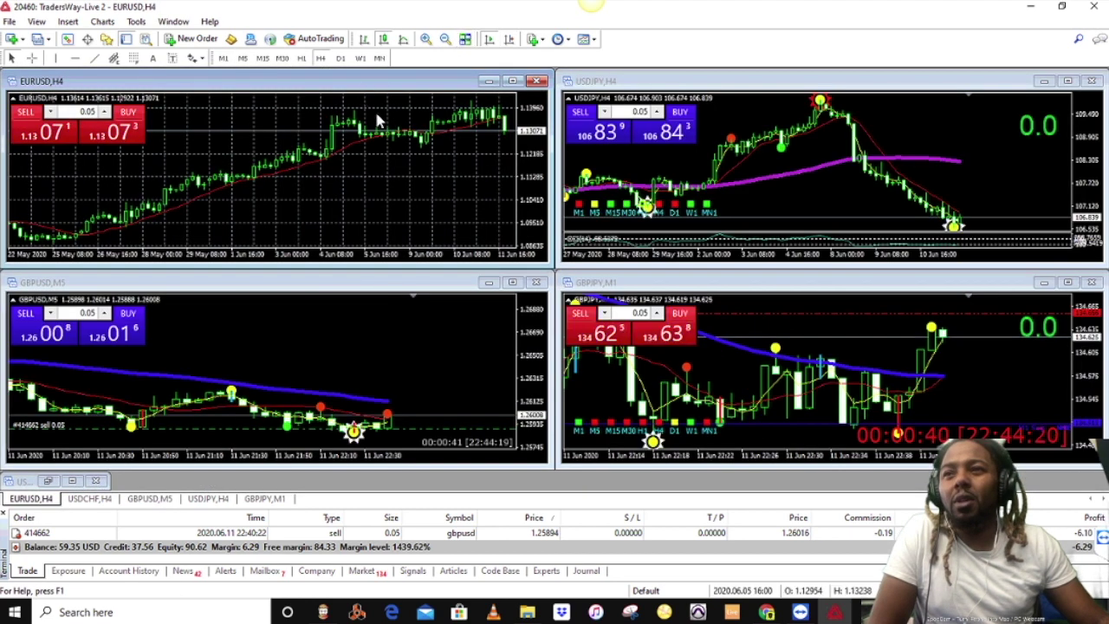
- Maximise EURUSD H4, turn off its grid, set the red MA to period 9, and enable chart shift
click(512, 81)
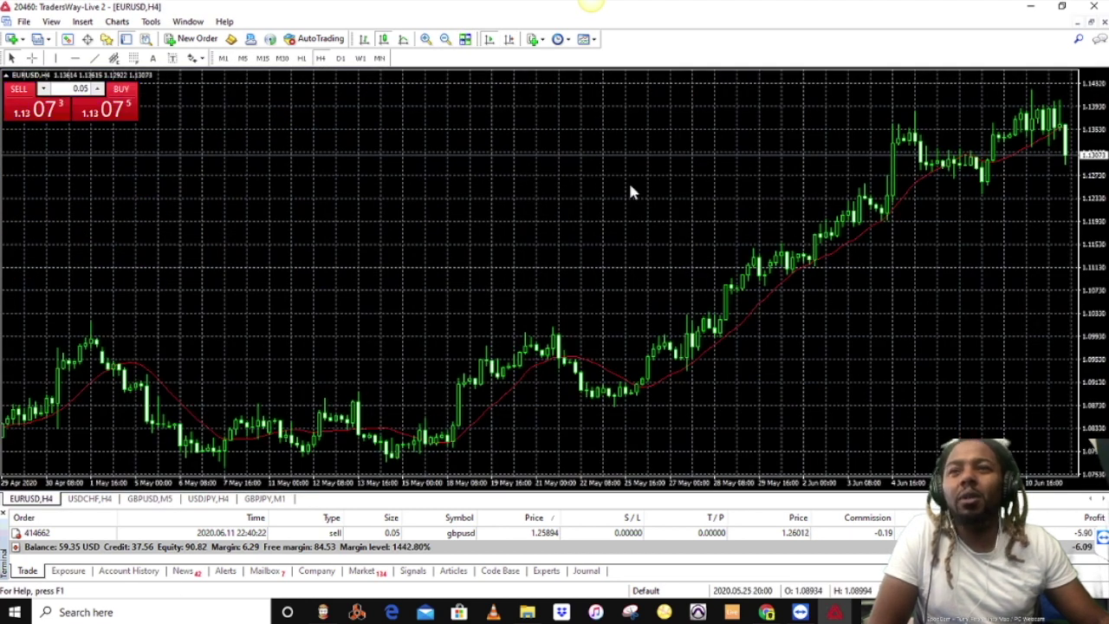
key(ctrl+g)
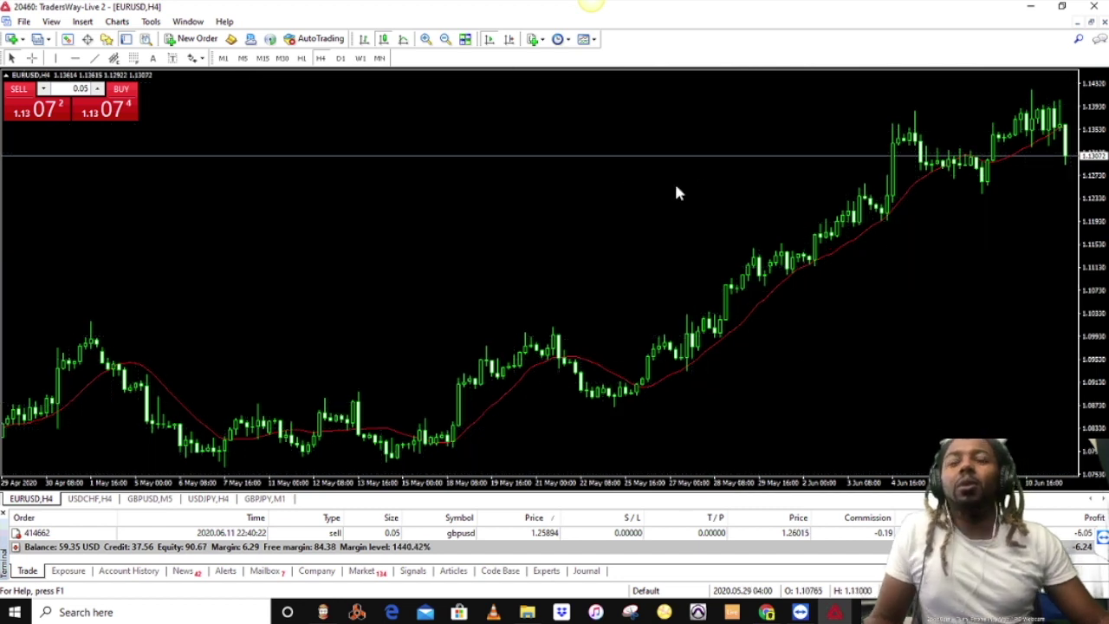
double_click(864, 222)
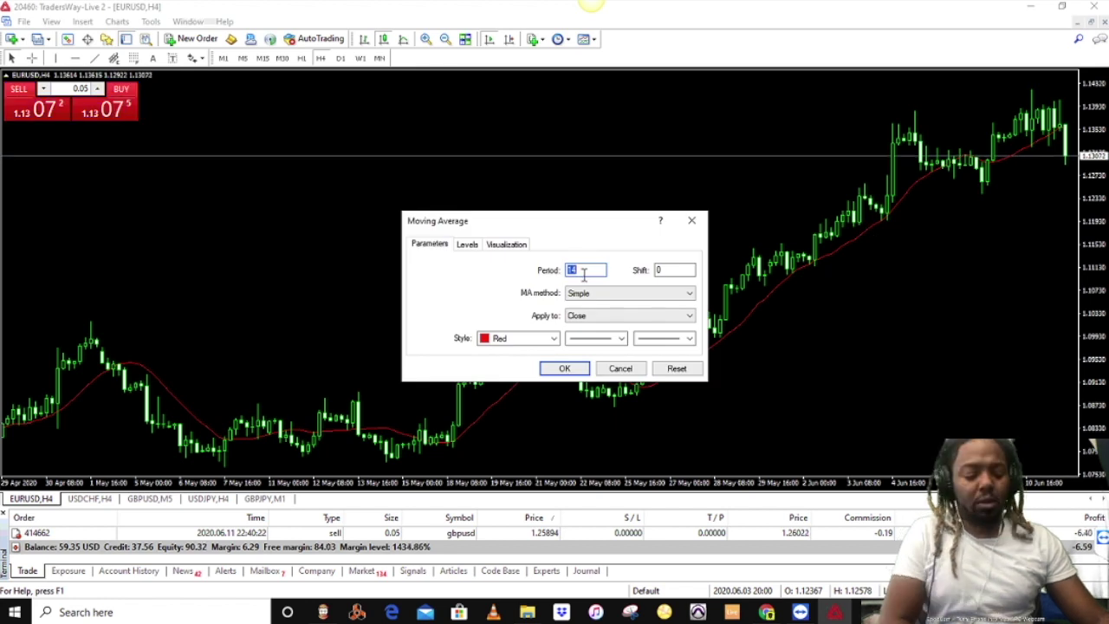
text(9)
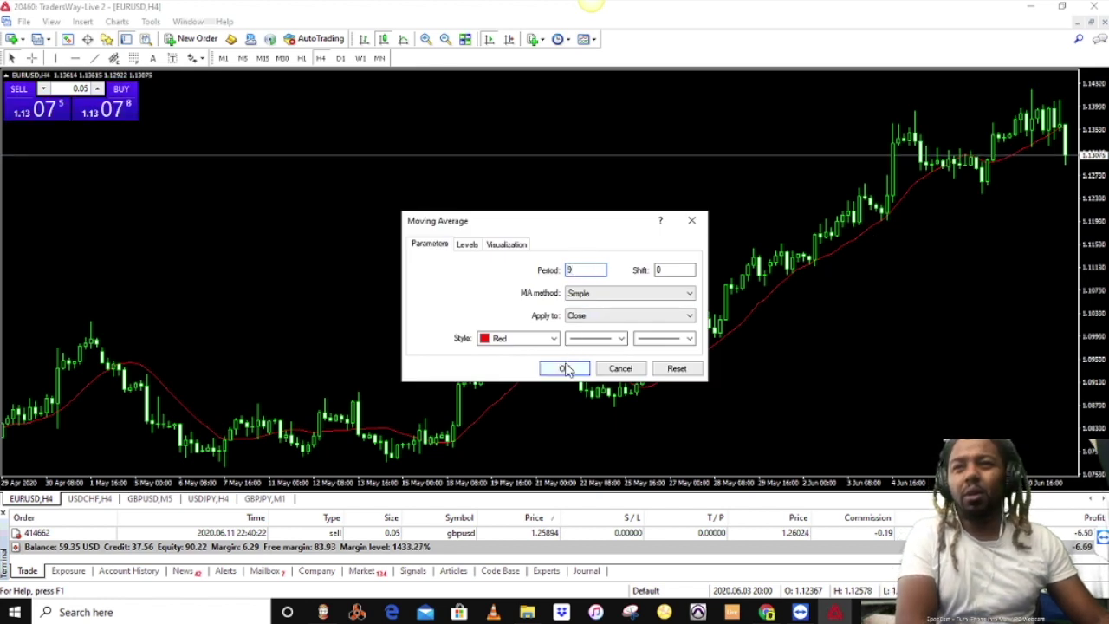
click(565, 368)
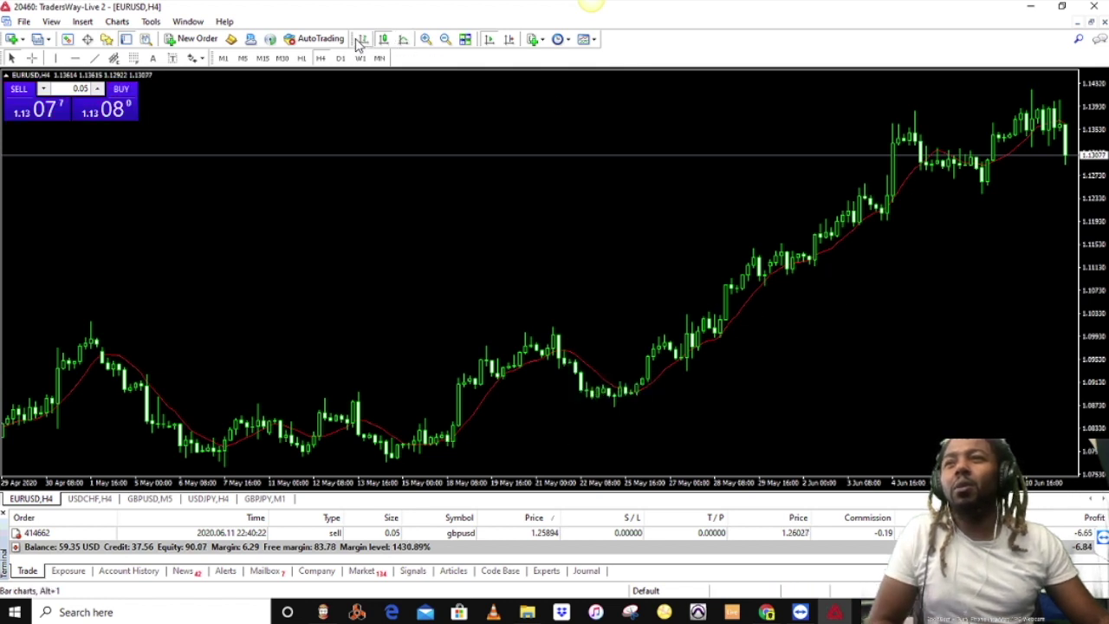
click(509, 40)
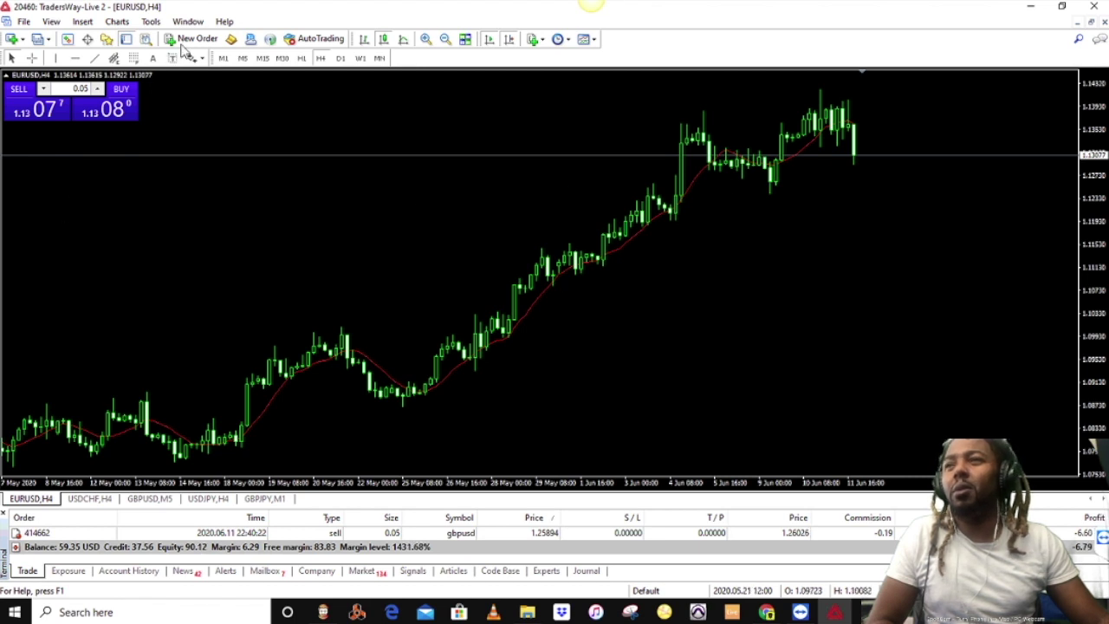
- Add a yellow 3-period Custom Moving Averages line to the EURUSD chart
click(88, 40)
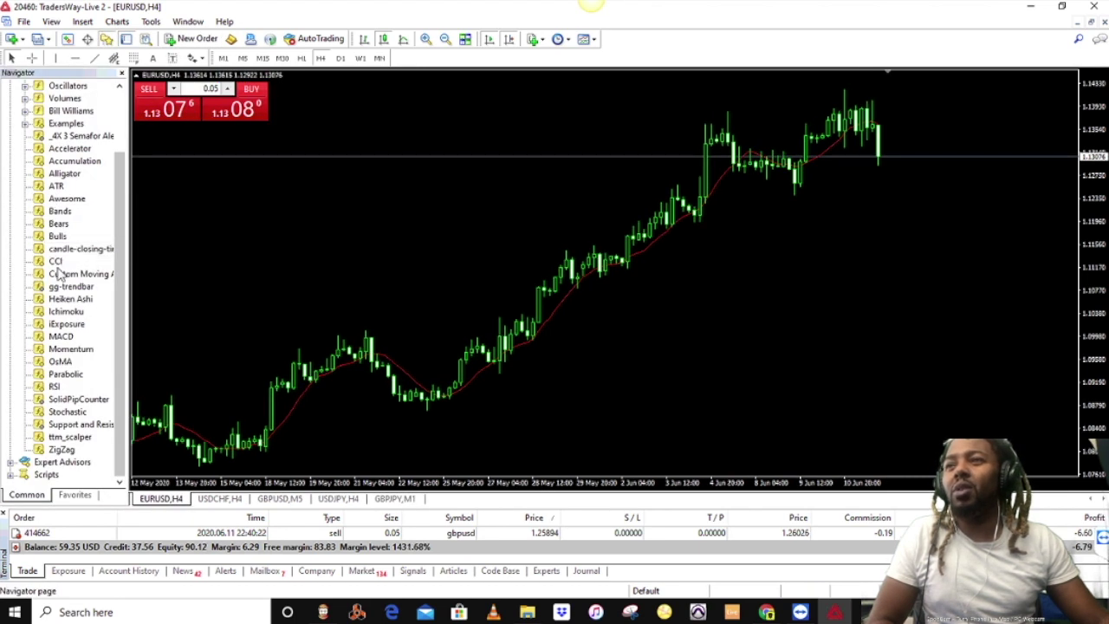
double_click(55, 262)
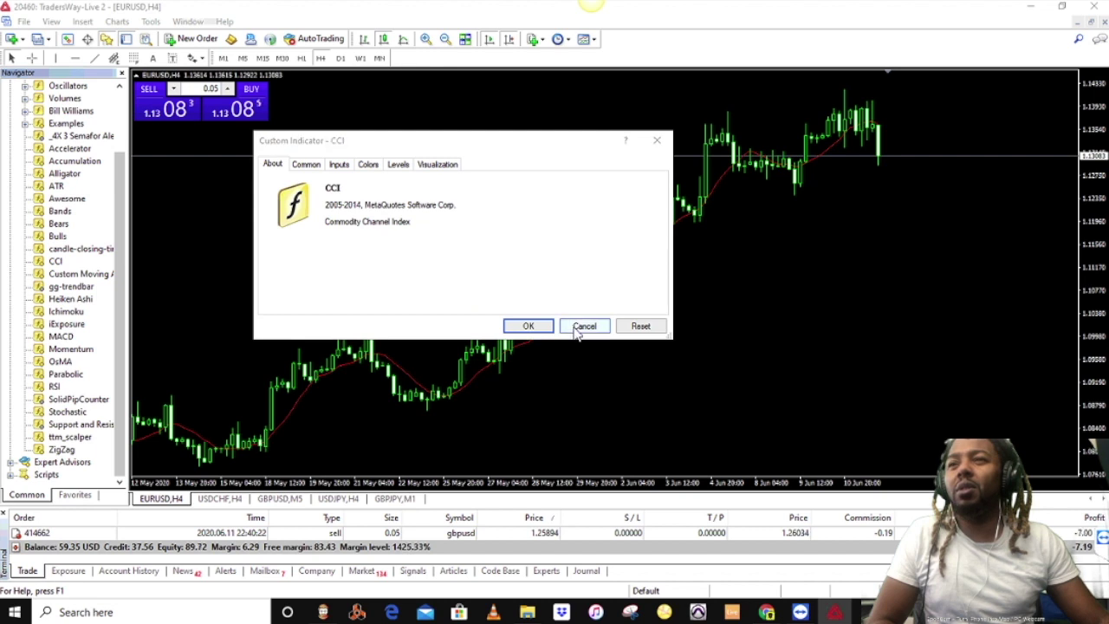
click(579, 326)
double_click(45, 274)
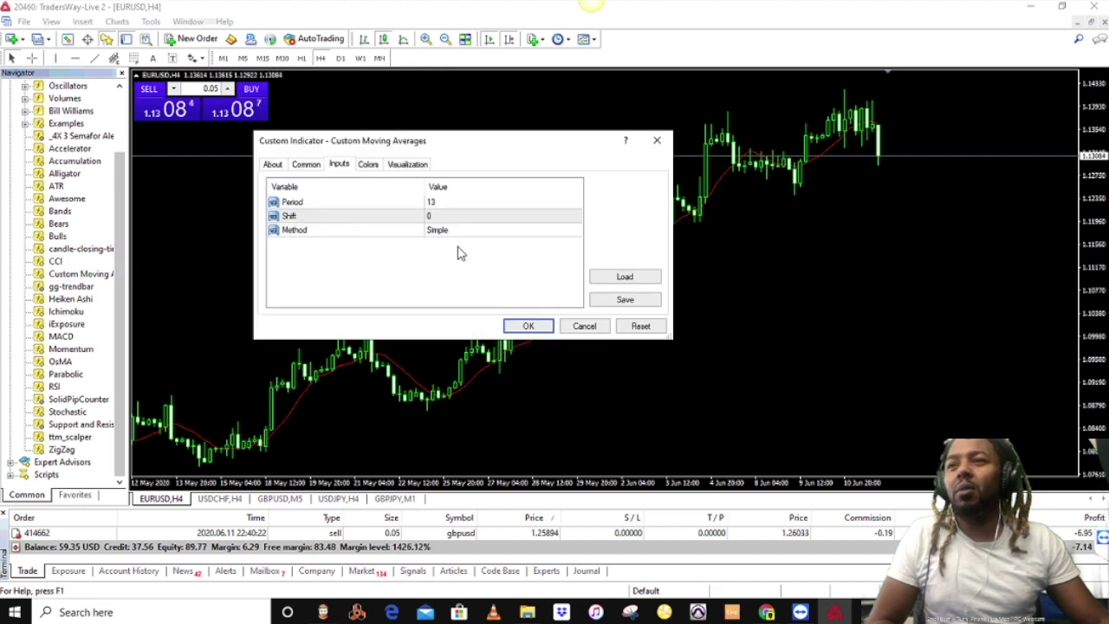
double_click(438, 202)
text(3)
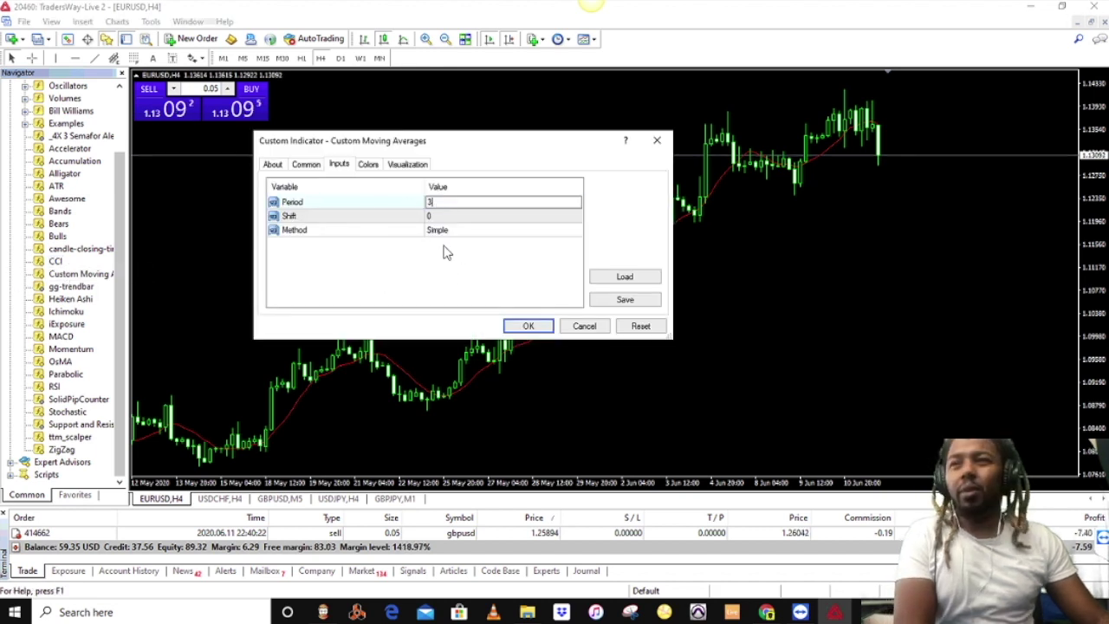
click(367, 164)
click(463, 204)
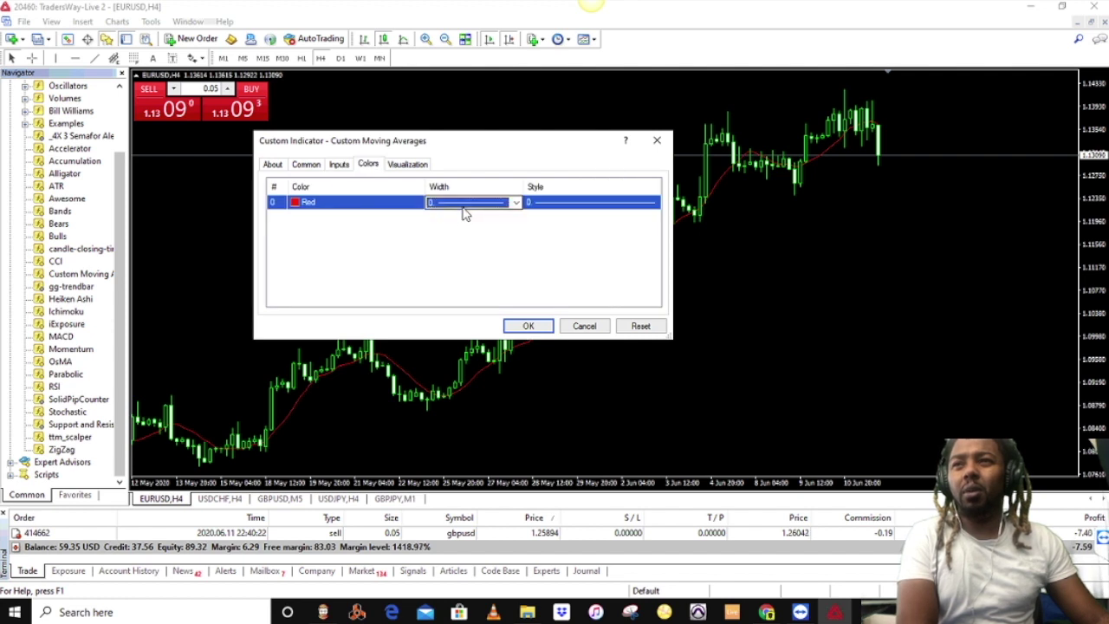
click(322, 203)
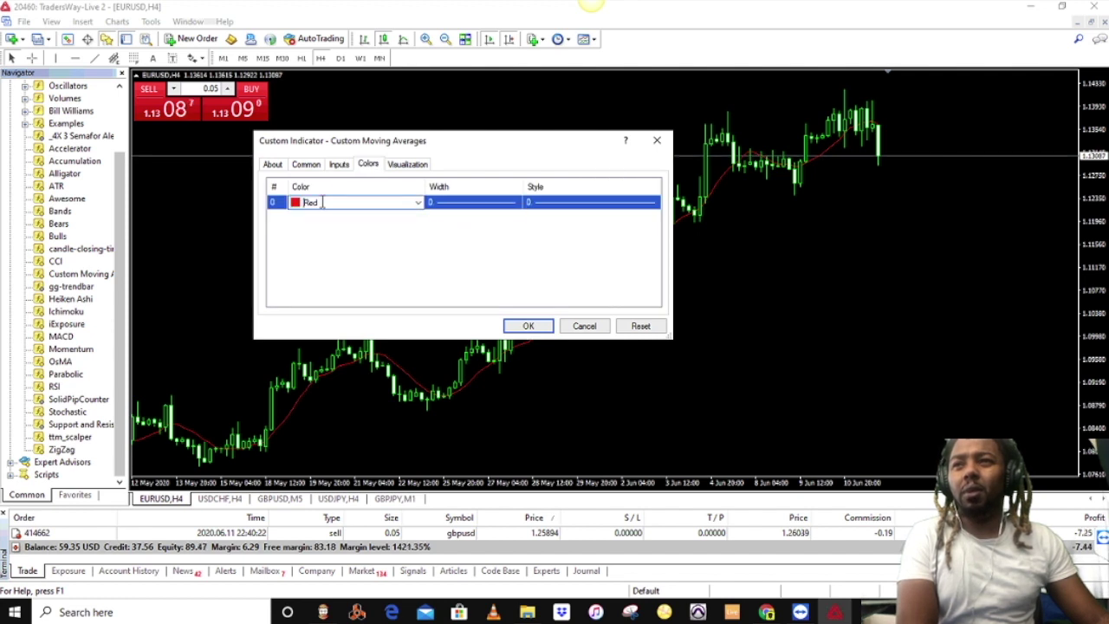
click(417, 205)
click(421, 278)
click(527, 325)
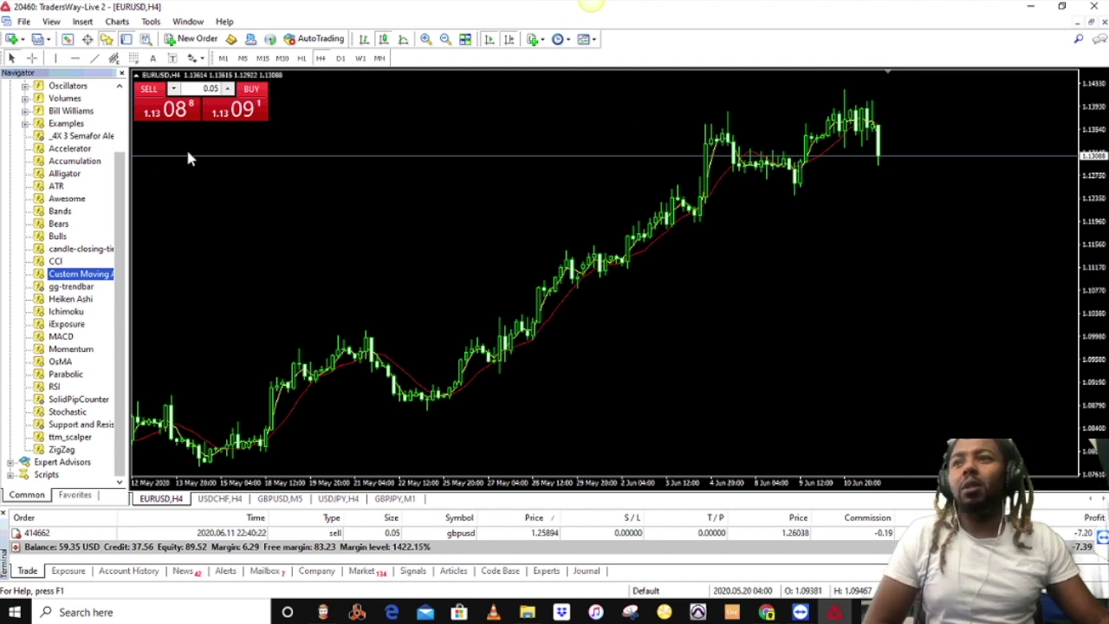
- Add the _4X 3 Semafor Alert and ttm_scalper indicators with default settings
double_click(80, 136)
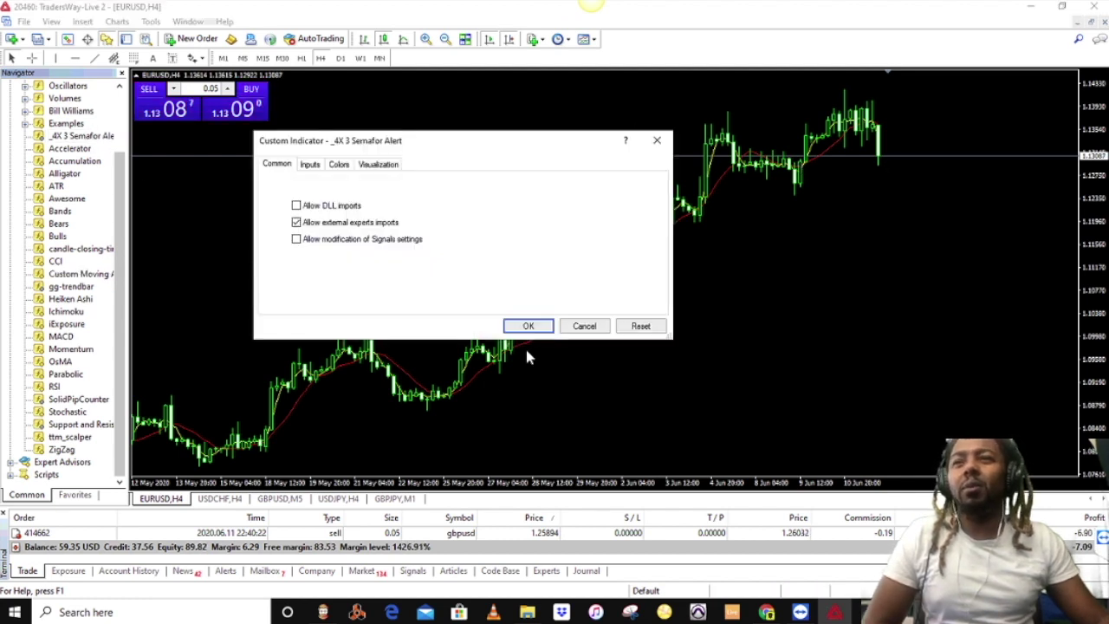
click(529, 325)
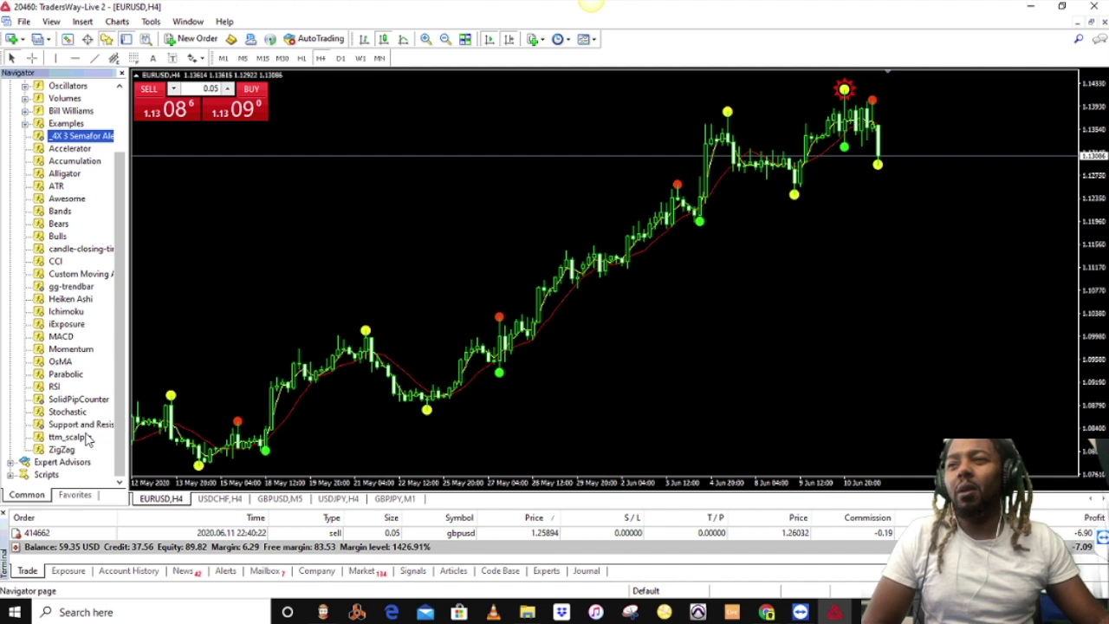
double_click(85, 437)
click(528, 324)
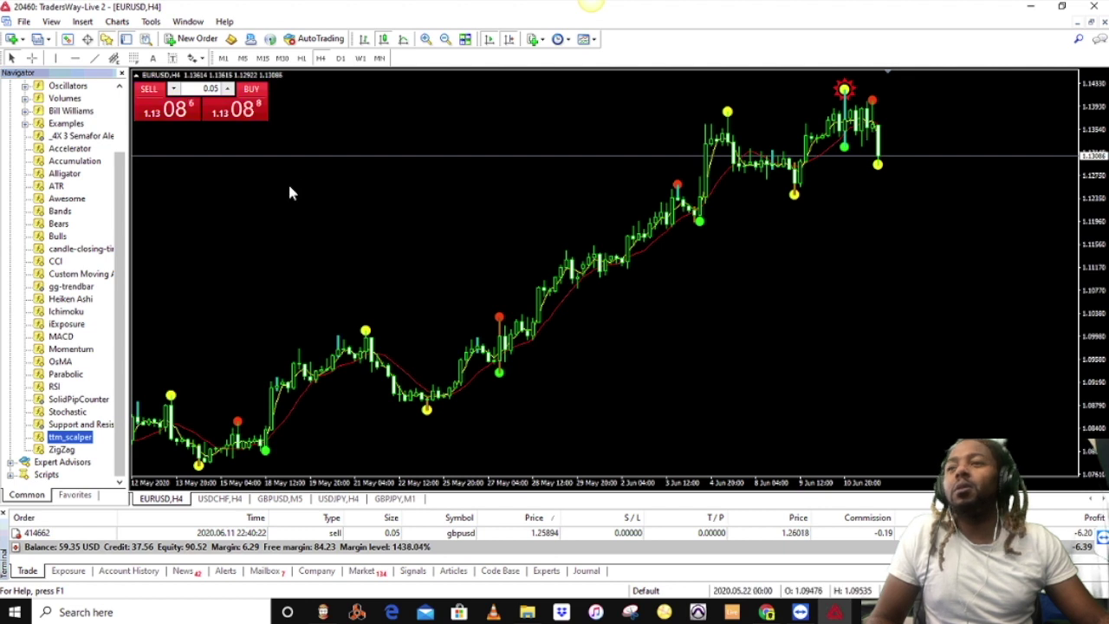
- Add a blue Custom Moving Averages line with width 5 and period 50
double_click(66, 277)
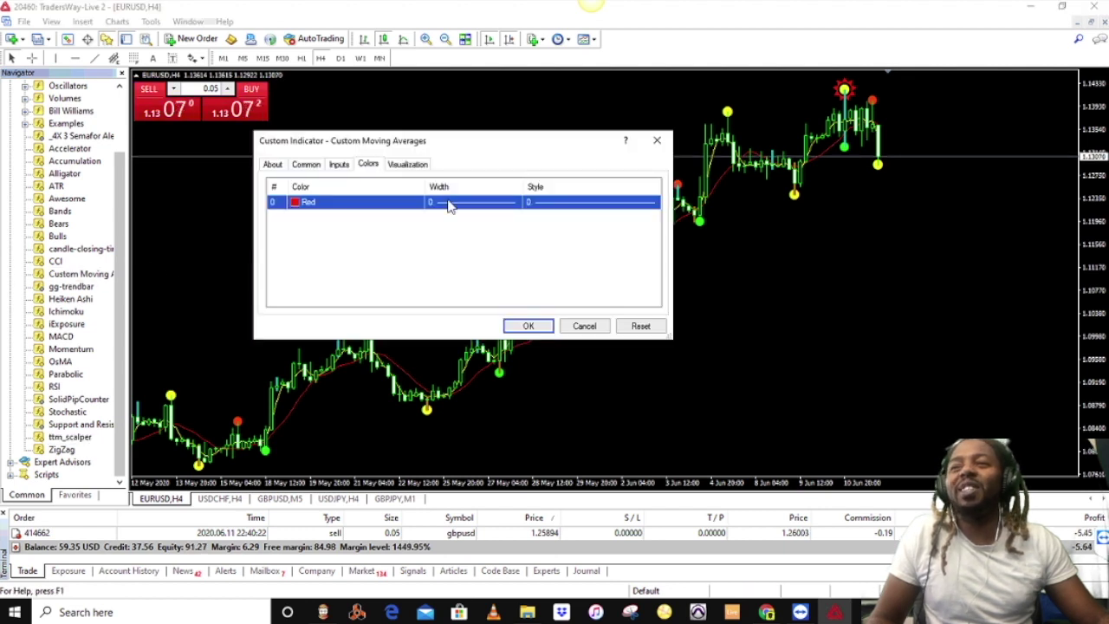
click(316, 208)
scroll(303, 207, up, 2)
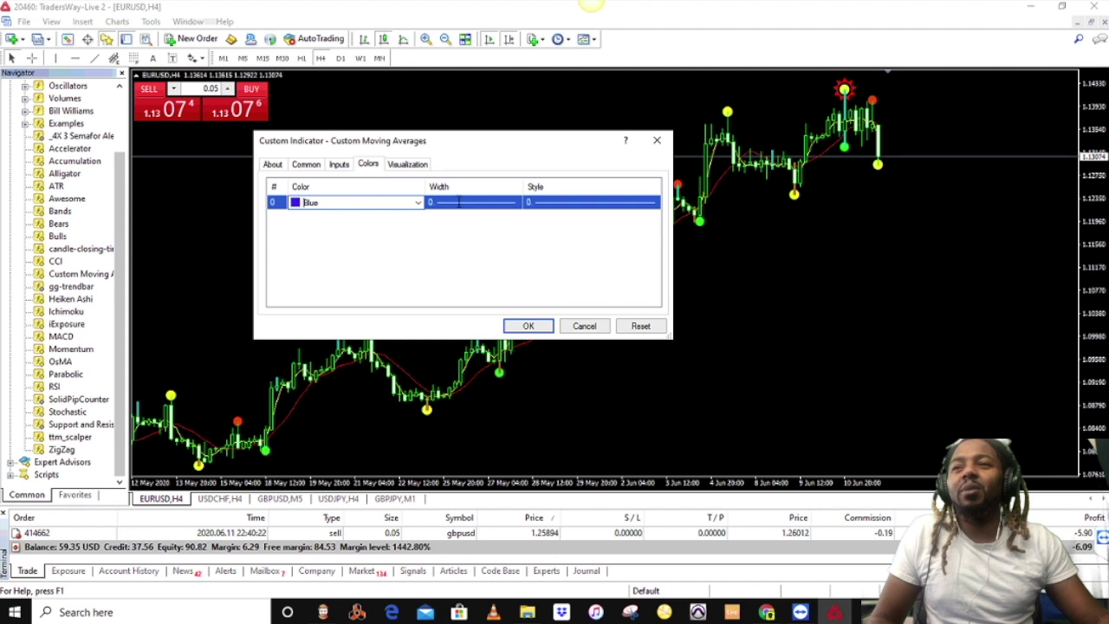
click(494, 206)
click(516, 204)
click(509, 259)
click(339, 165)
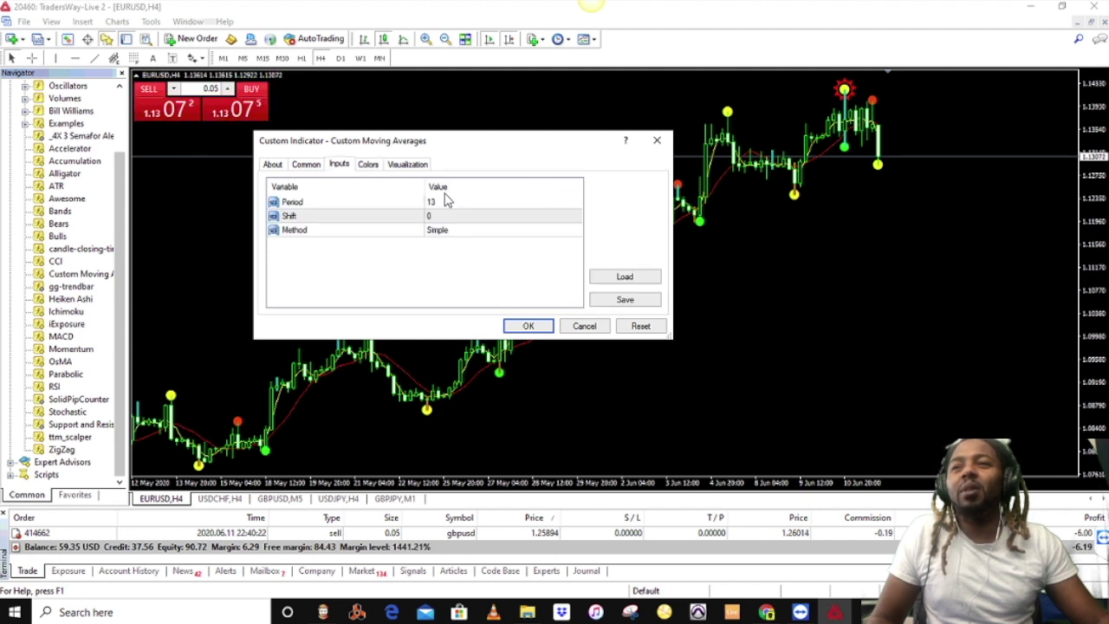
click(444, 202)
click(444, 201)
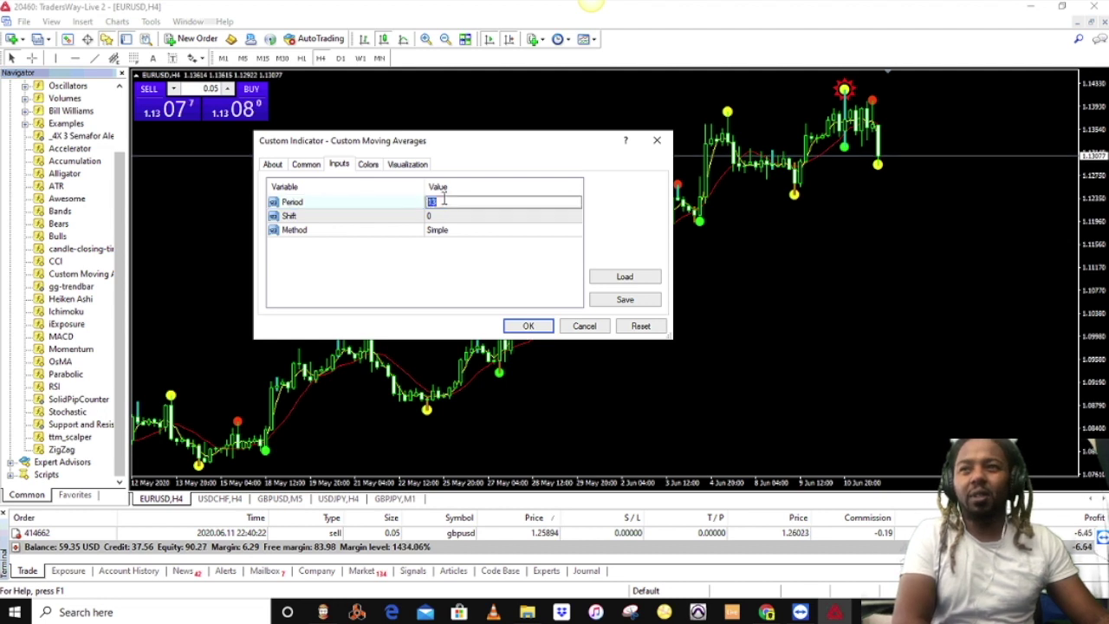
key(Return)
click(527, 326)
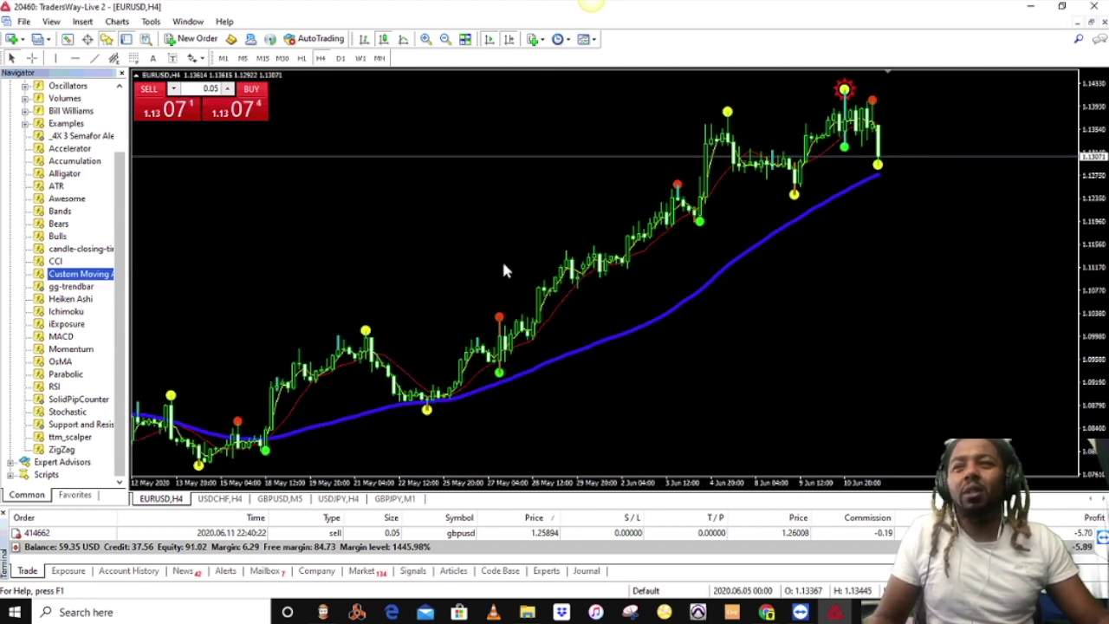
- Add the gg-trendbar indicator with Corner set to 2
double_click(75, 286)
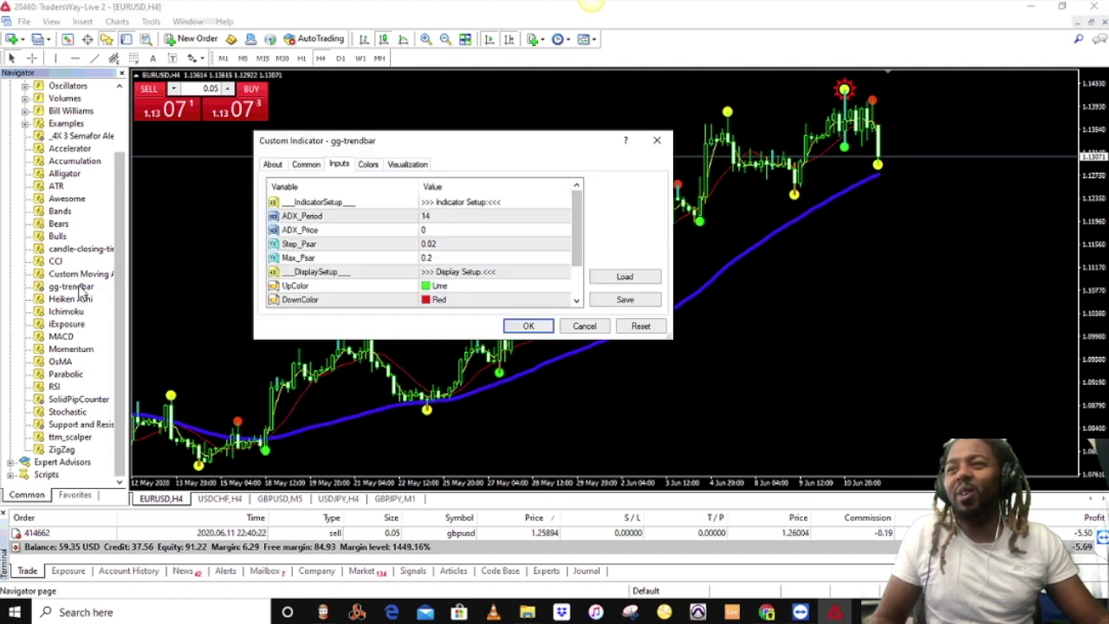
scroll(450, 269, down, 1)
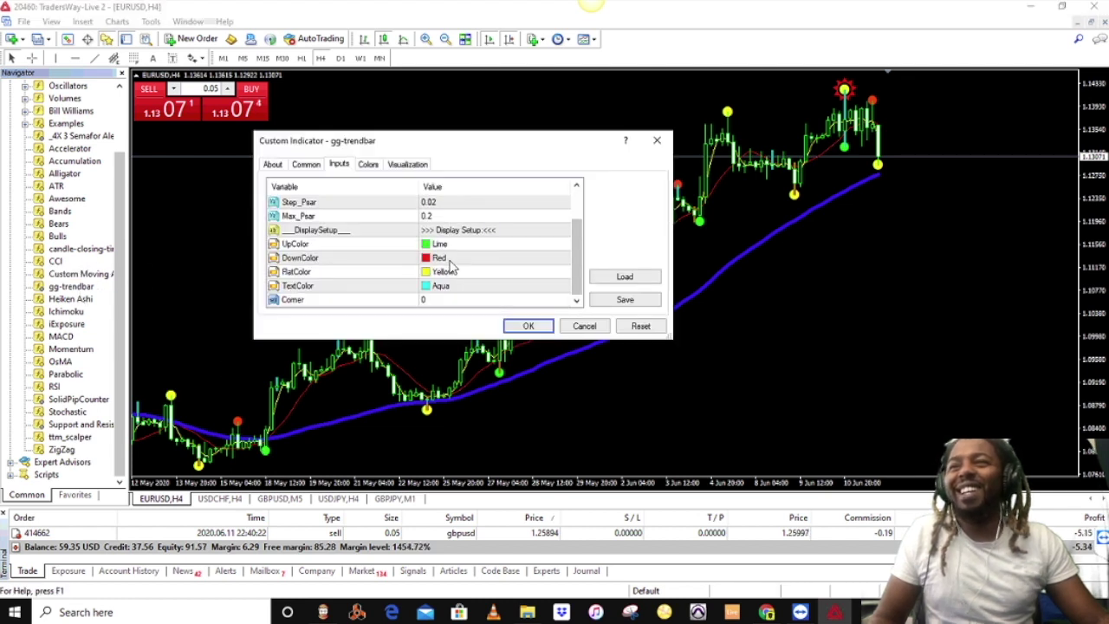
click(430, 300)
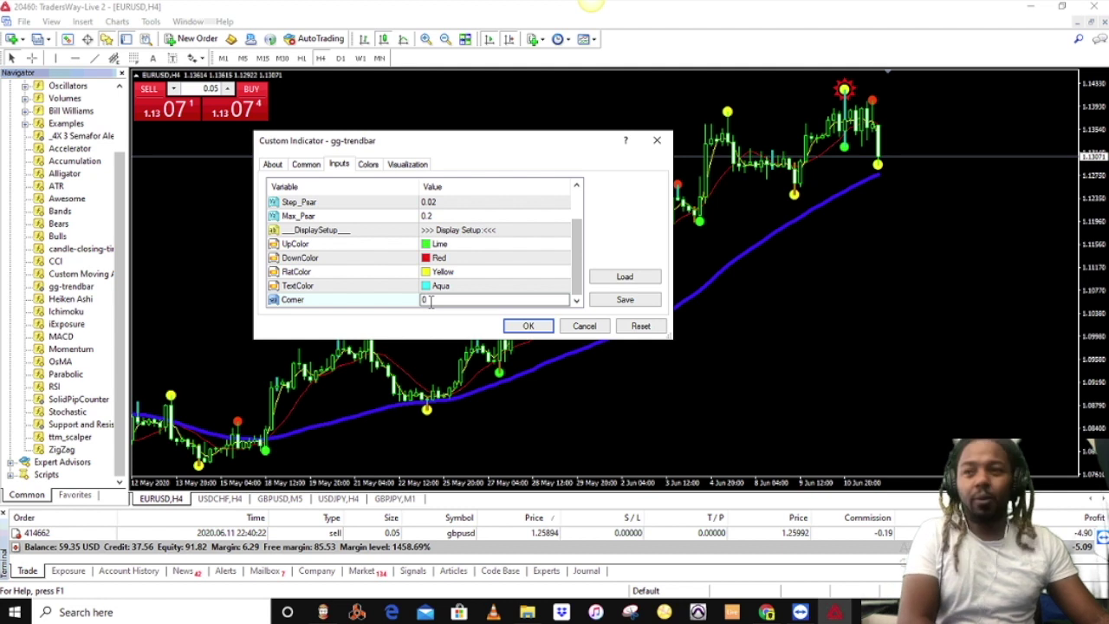
text(2)
click(532, 327)
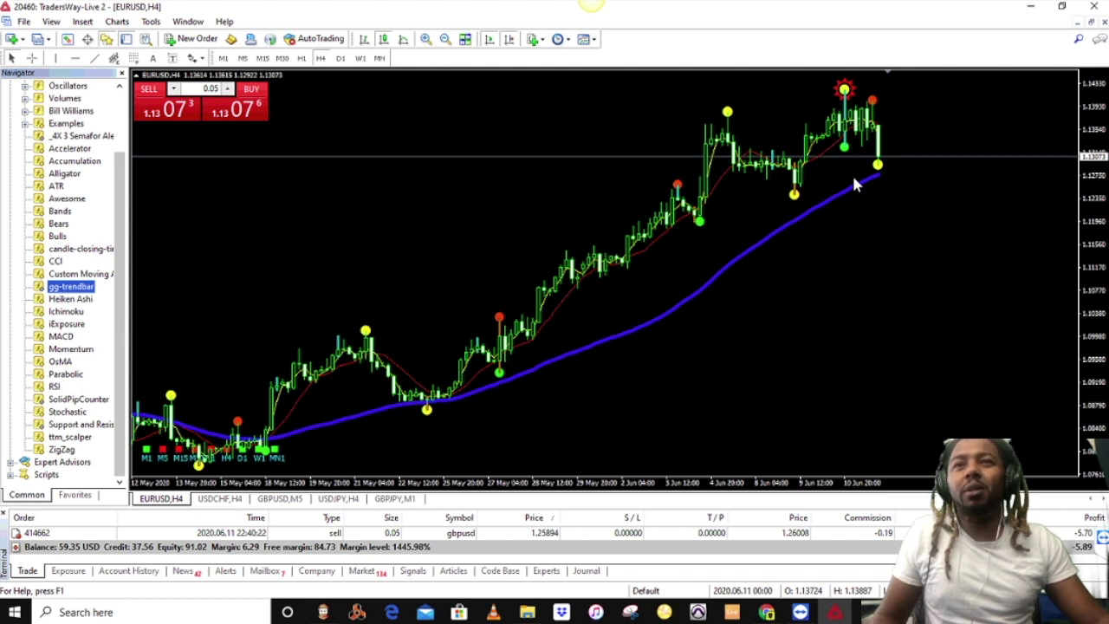
- Place a 0.05-lot EURUSD sell stop at 1.12888 and enlarge the order panel below the chart
right_click(897, 174)
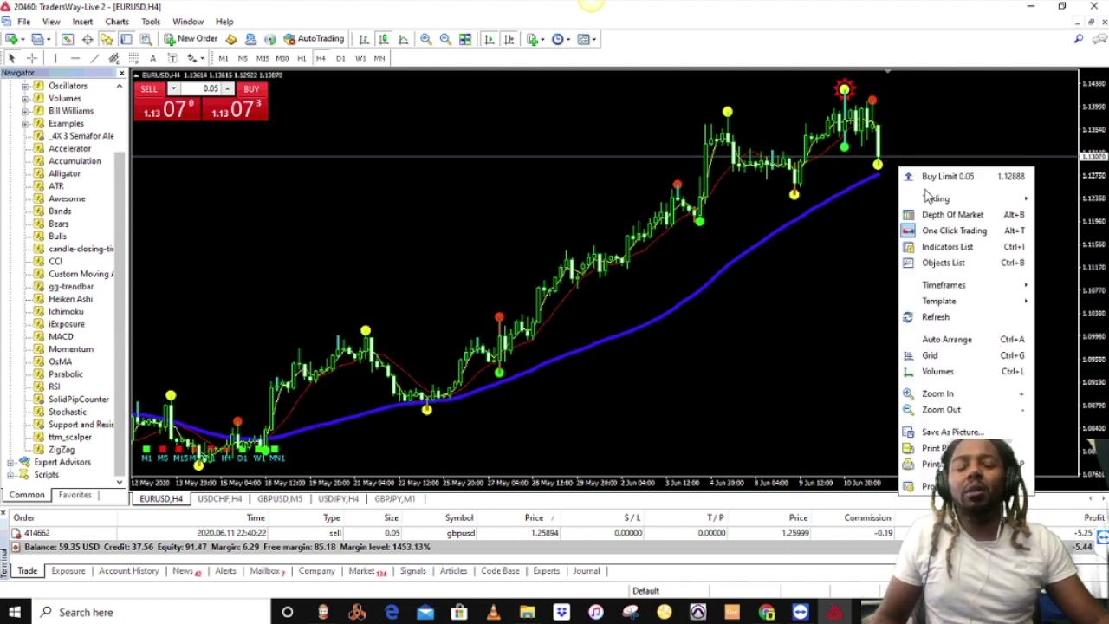
mouse_move(931, 198)
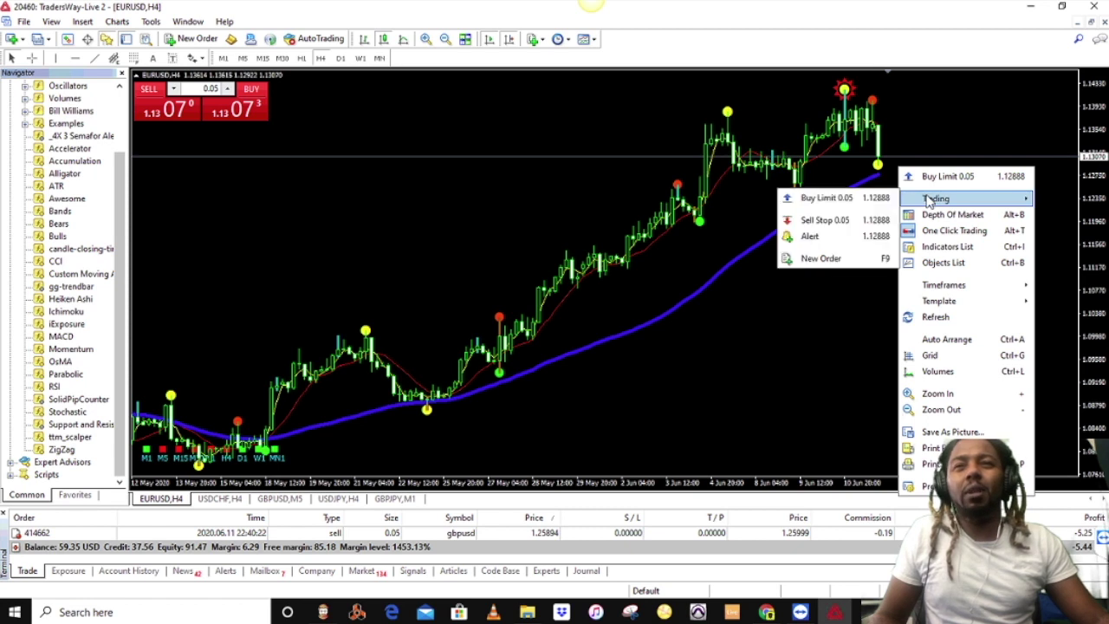
click(805, 221)
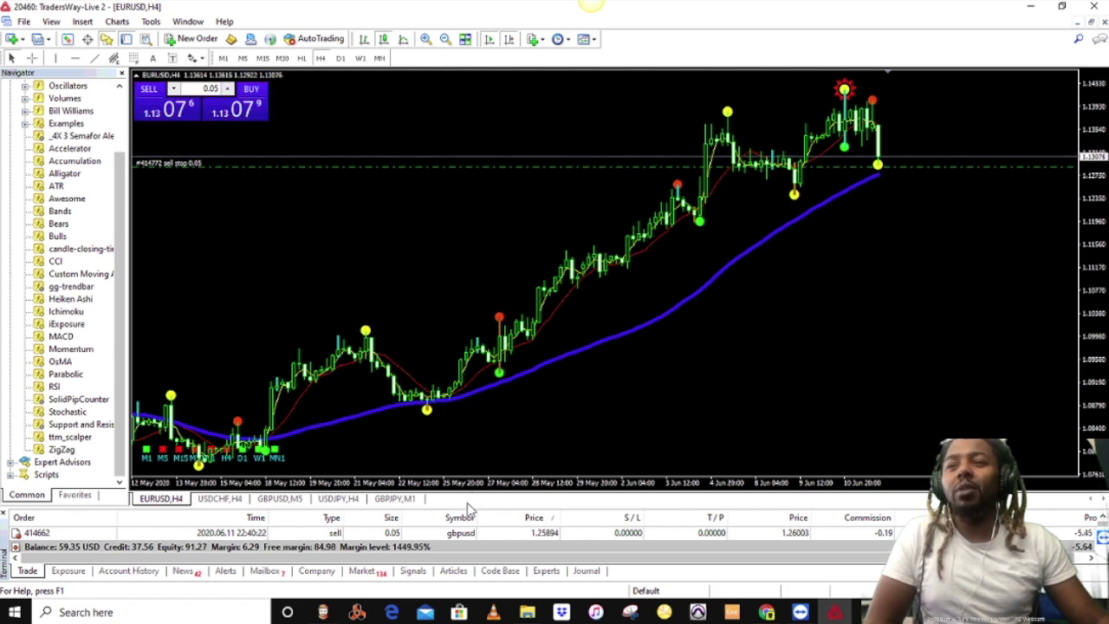
drag(474, 509, 486, 423)
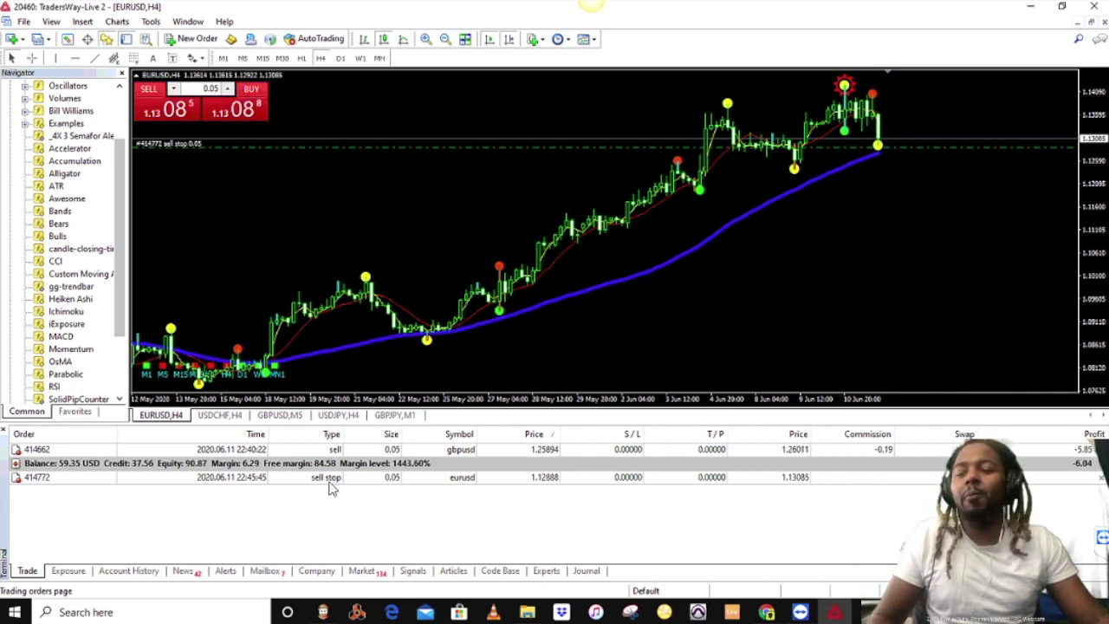
- Drag the EURUSD sell stop to 1.12860 and open its Modify Order window
right_click(907, 141)
key(Escape)
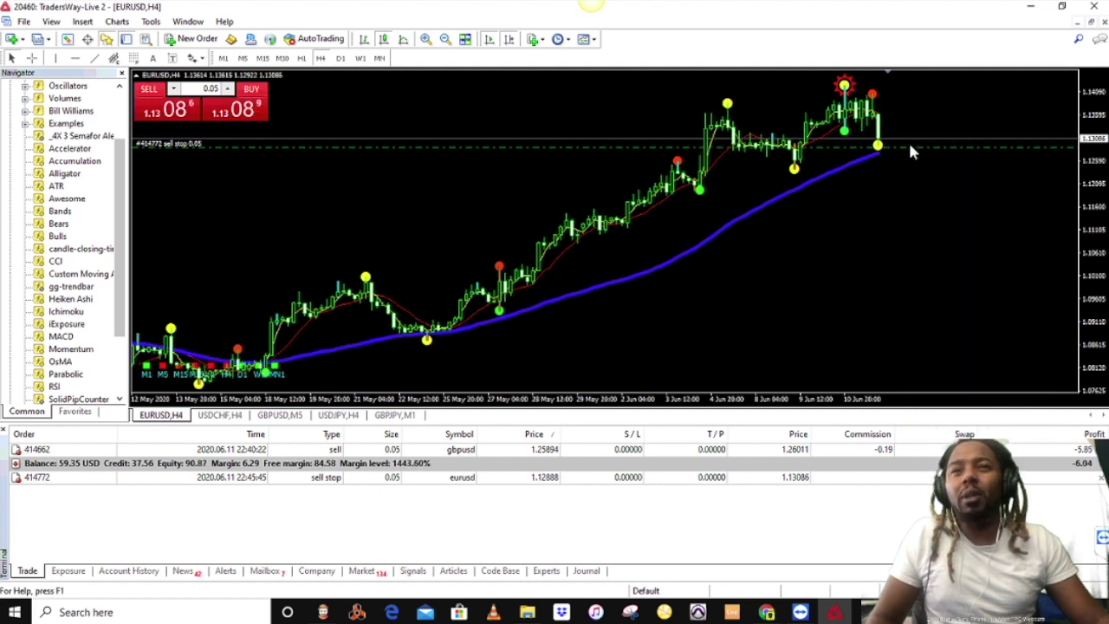
drag(910, 153, 958, 154)
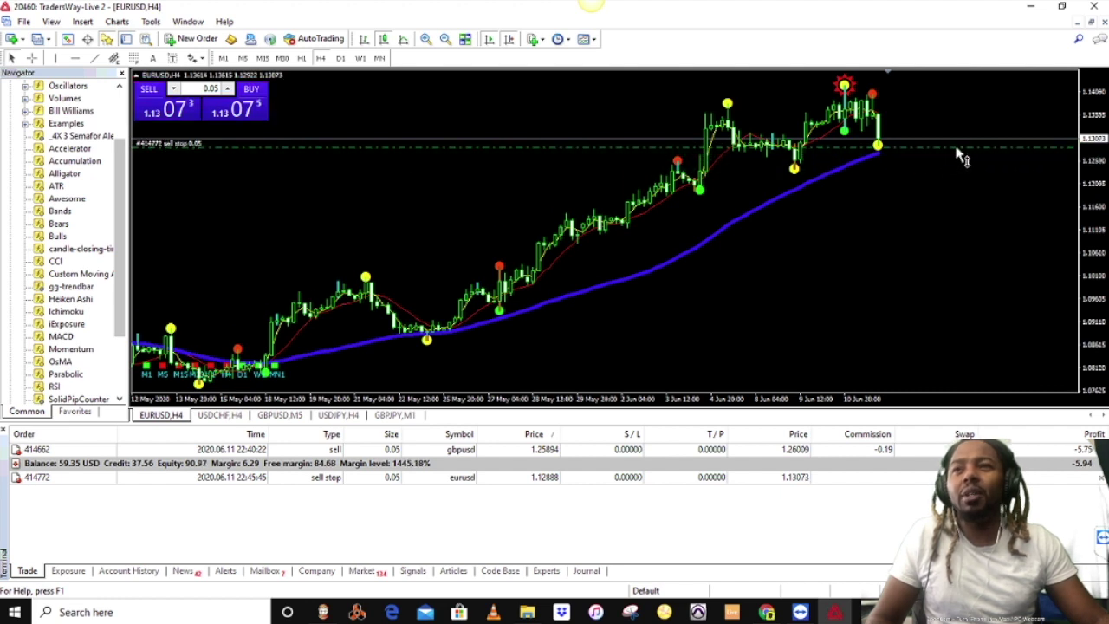
double_click(958, 154)
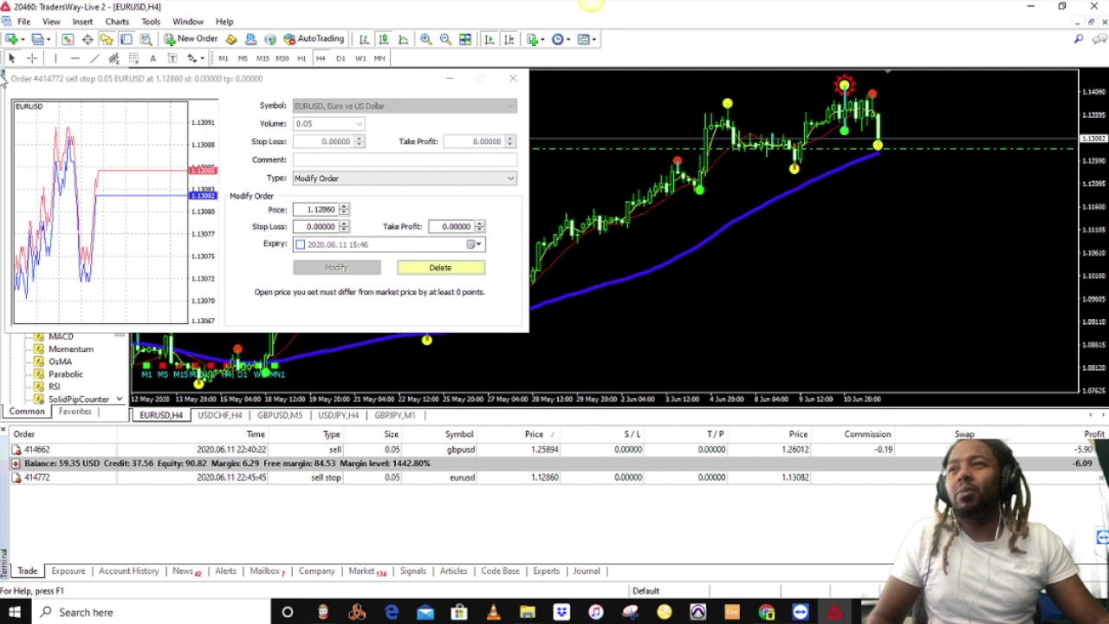
- Move the sell stop down to 1.12725 and reopen its Modify Order window
click(512, 78)
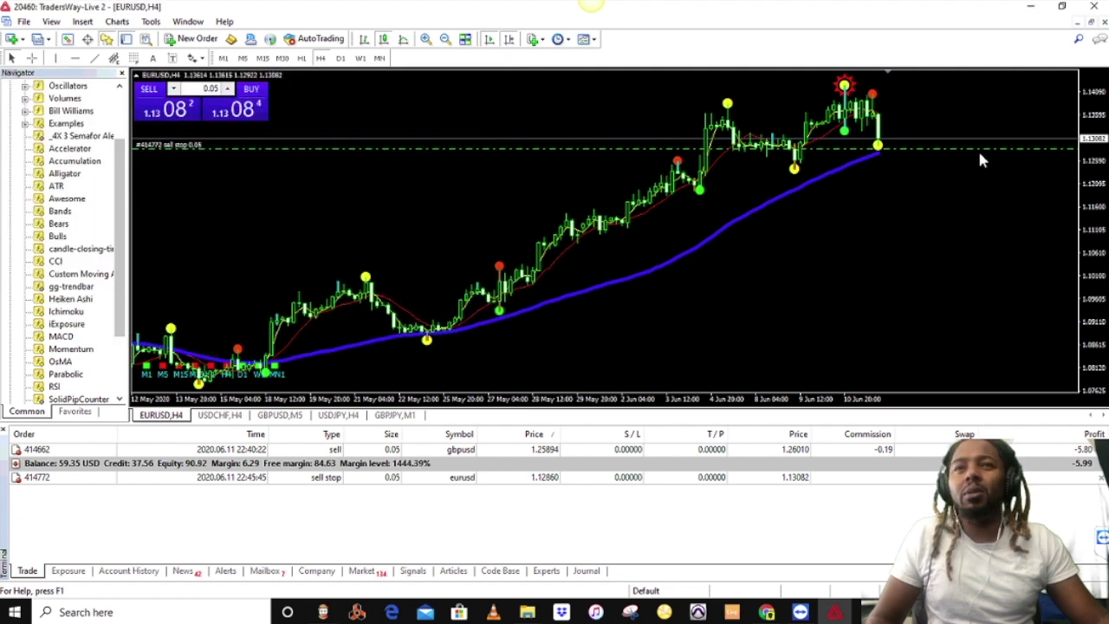
drag(975, 149, 950, 154)
right_click(949, 155)
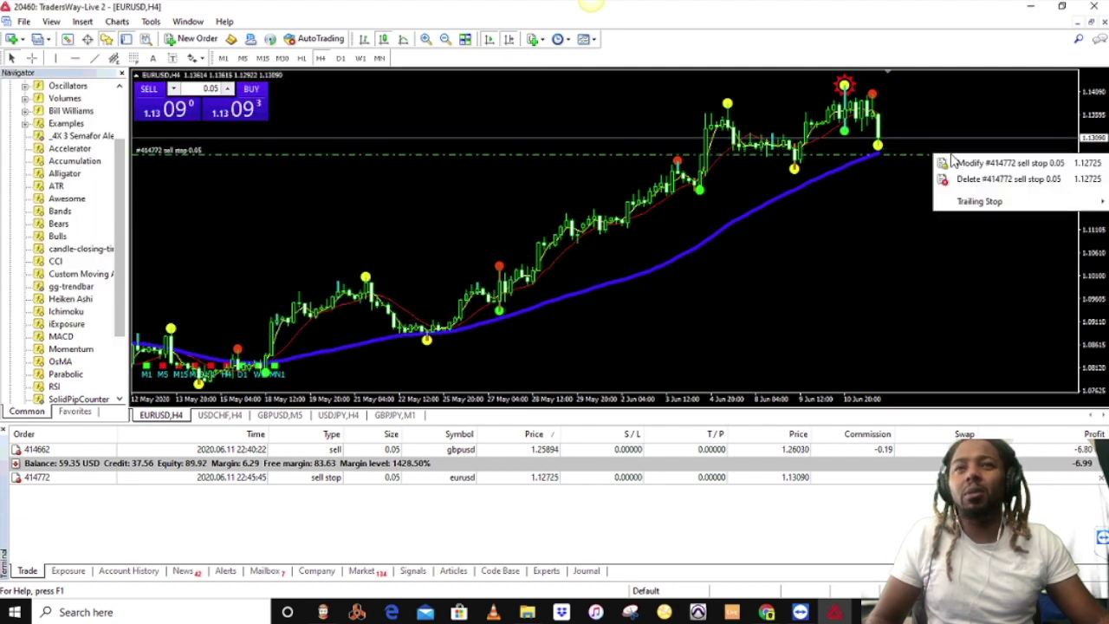
click(905, 153)
right_click(980, 153)
click(995, 164)
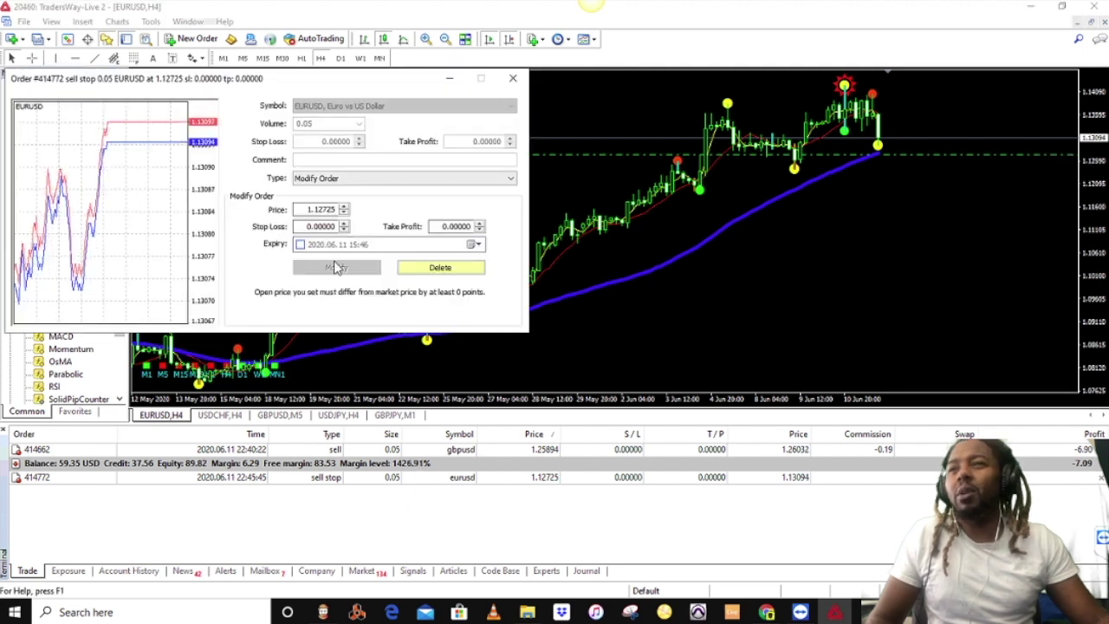
- Enter a stop loss of 1.13222 and a take profit of 1.12121 for the sell stop
click(344, 223)
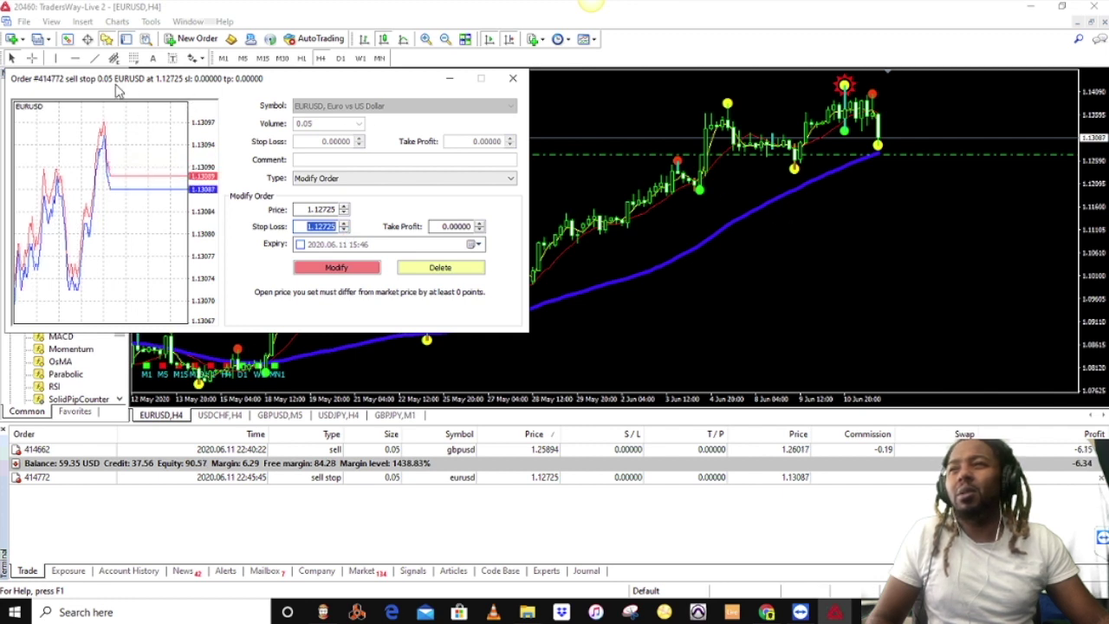
click(344, 223)
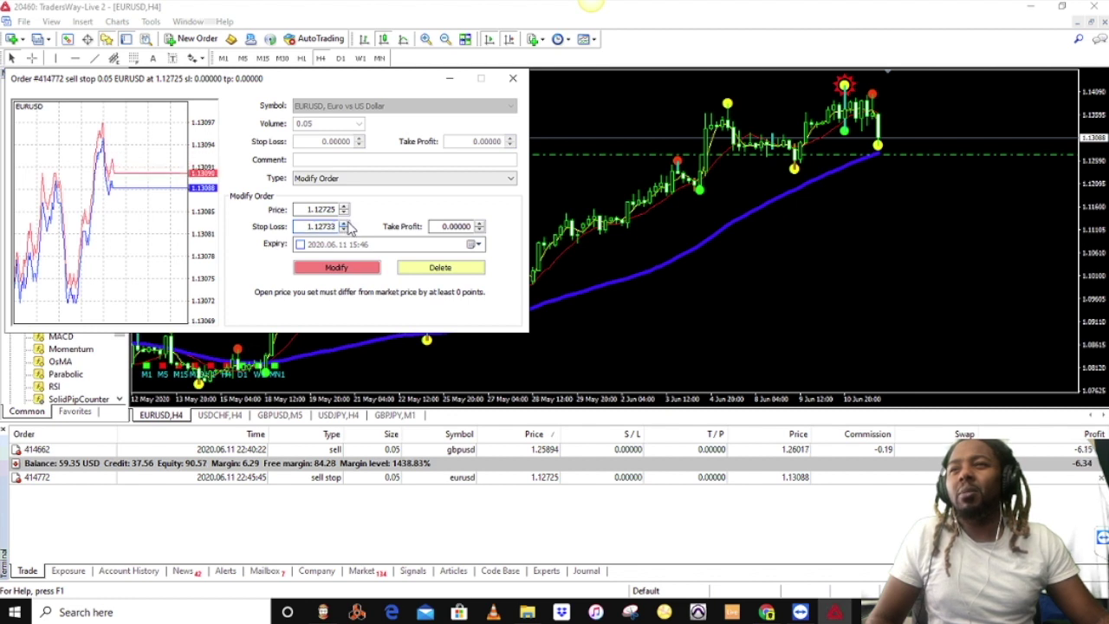
drag(346, 222, 347, 223)
mouse_move(479, 230)
mouse_down()
mouse_move(485, 239)
mouse_move(479, 231)
mouse_up()
- Apply the SL/TP, then drag the stop loss line up to 1.13328
click(364, 266)
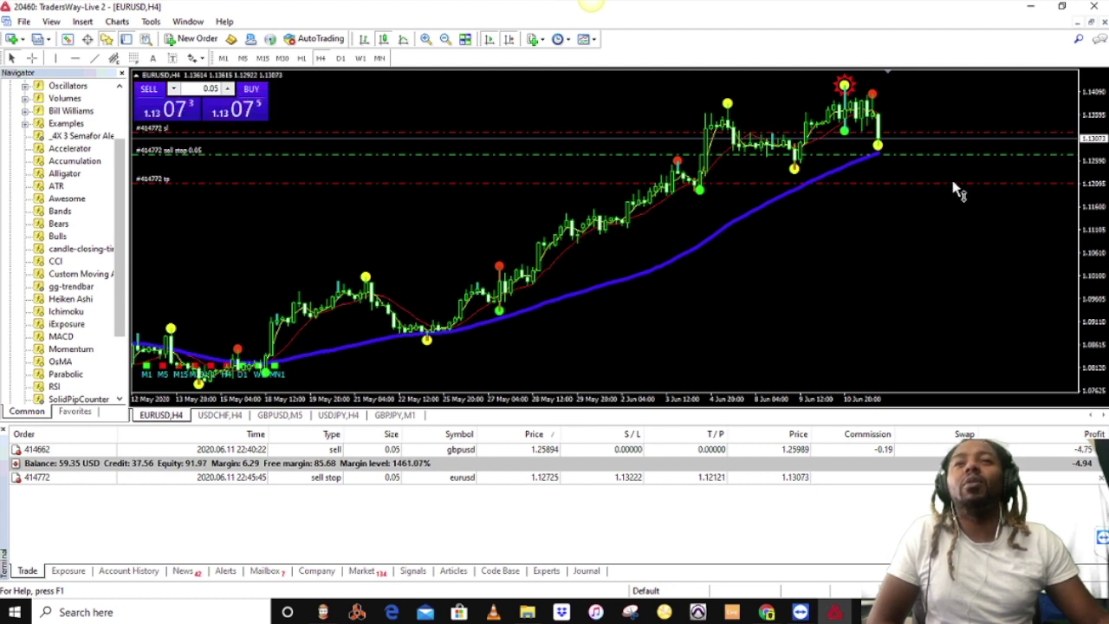
mouse_move(952, 182)
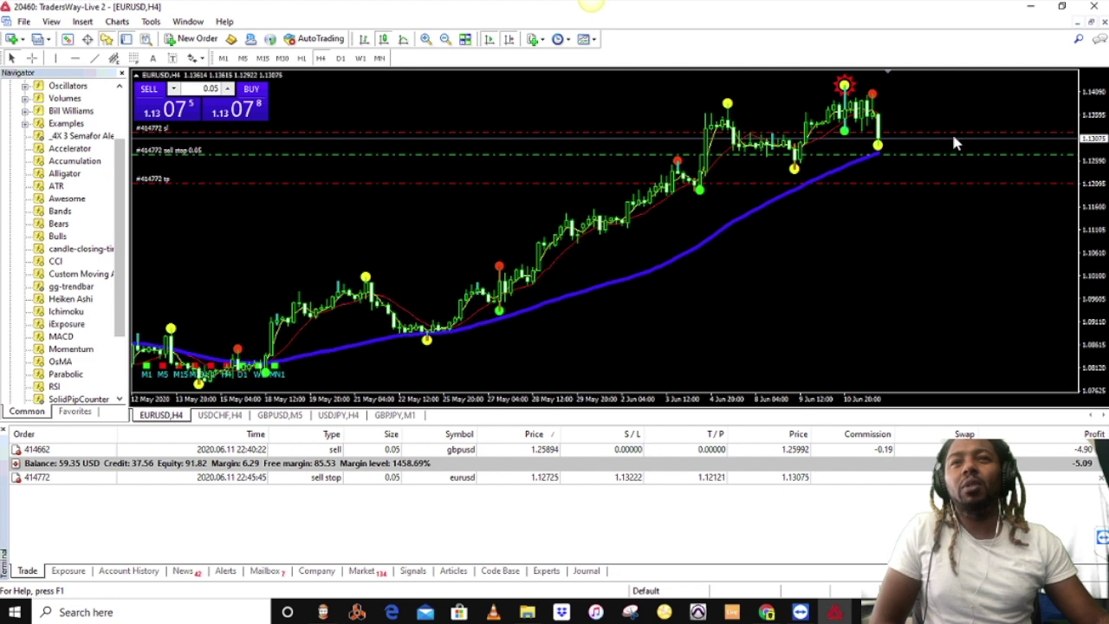
mouse_move(954, 135)
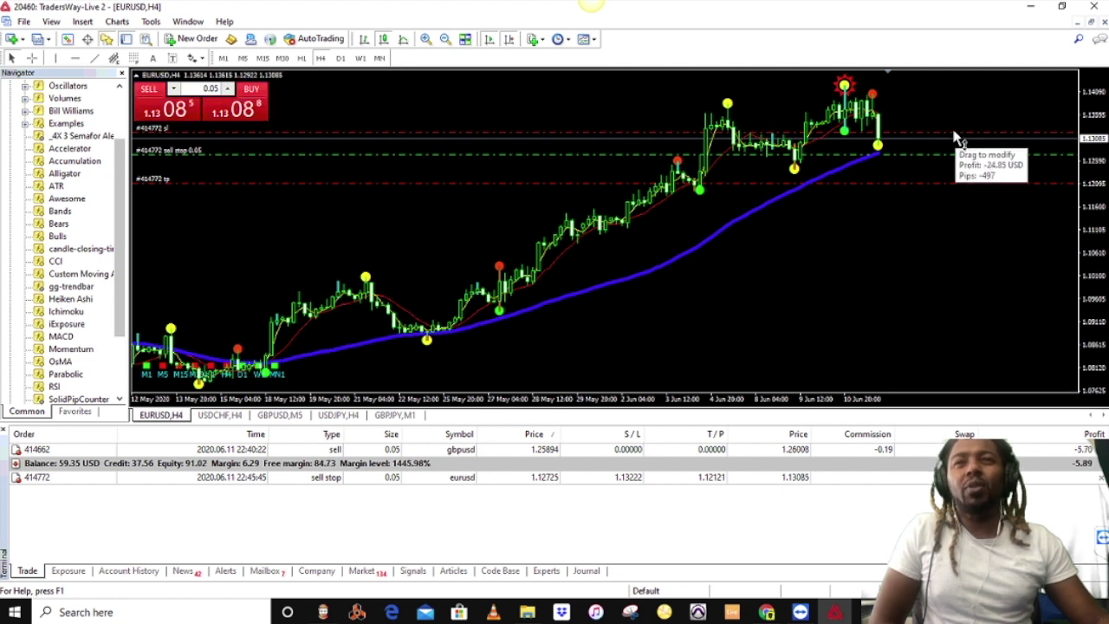
drag(957, 138, 959, 124)
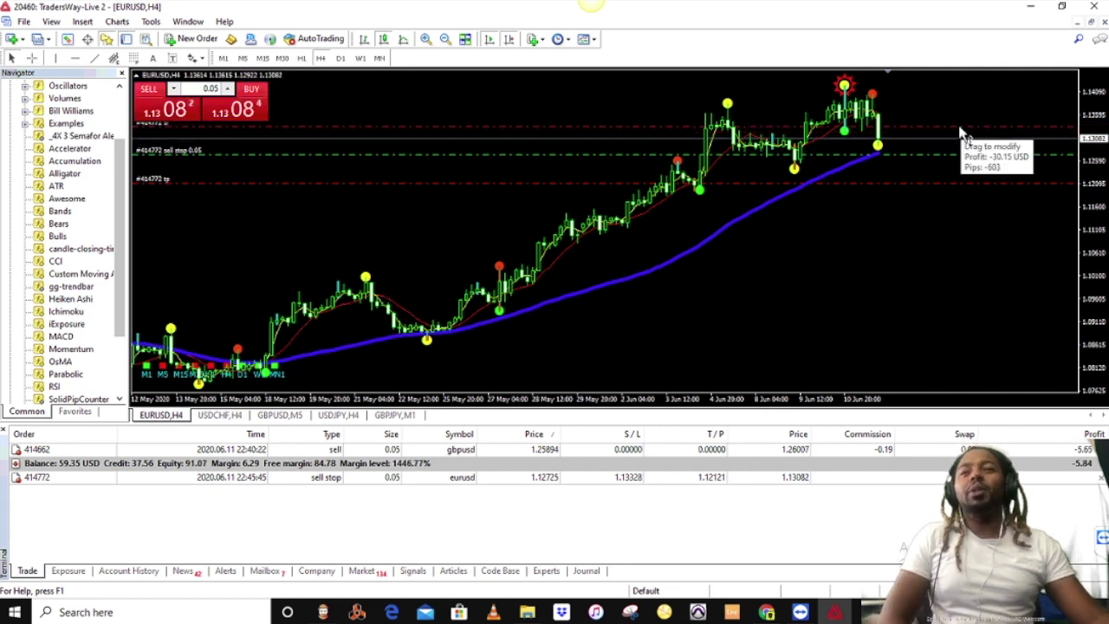
scroll(961, 134, up, 1)
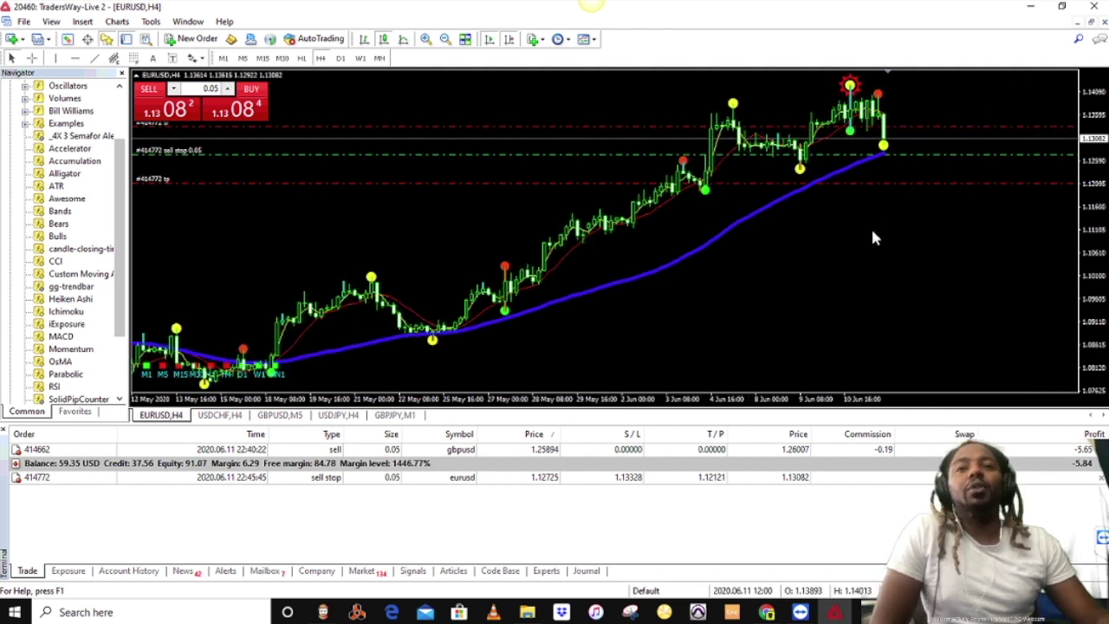
- Change the one-click trade volume to 0.01 lots
scroll(871, 238, down, 1)
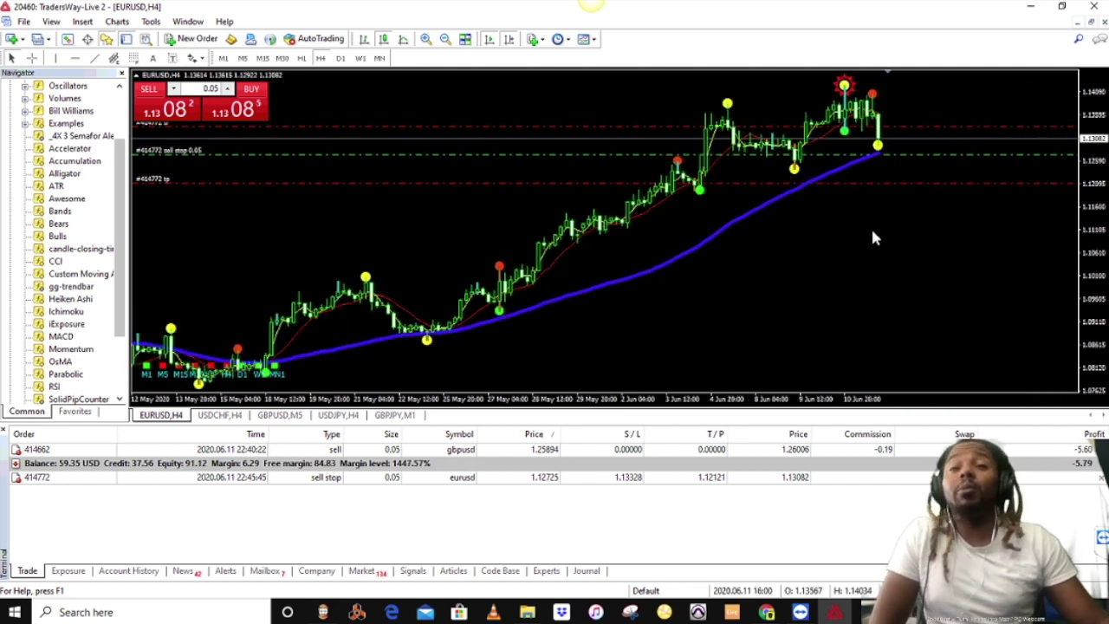
right_click(912, 168)
mouse_move(946, 198)
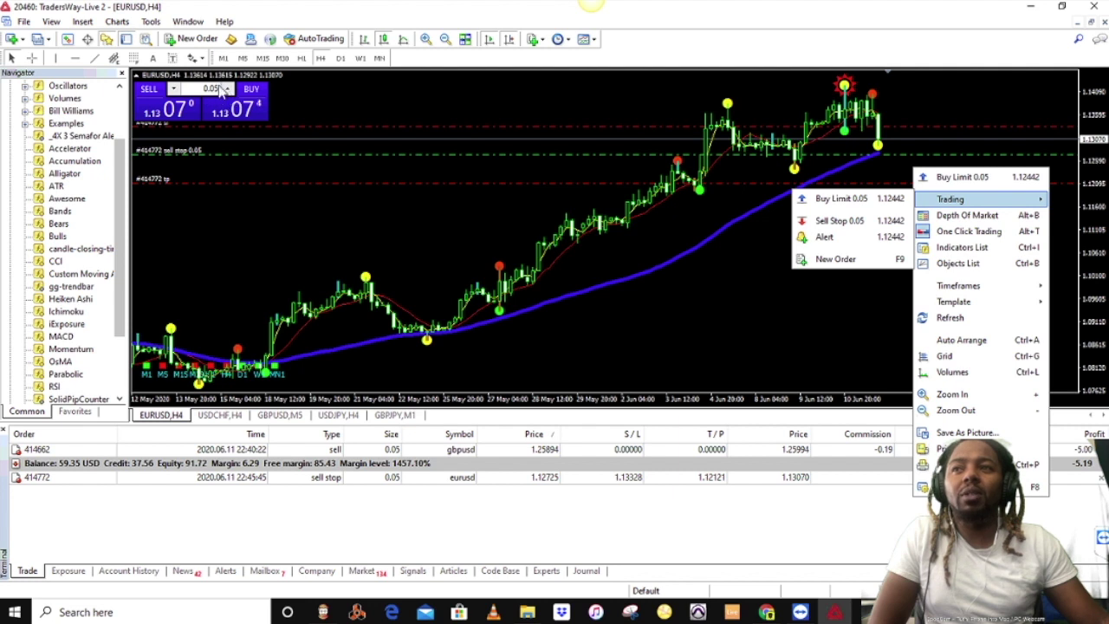
click(698, 316)
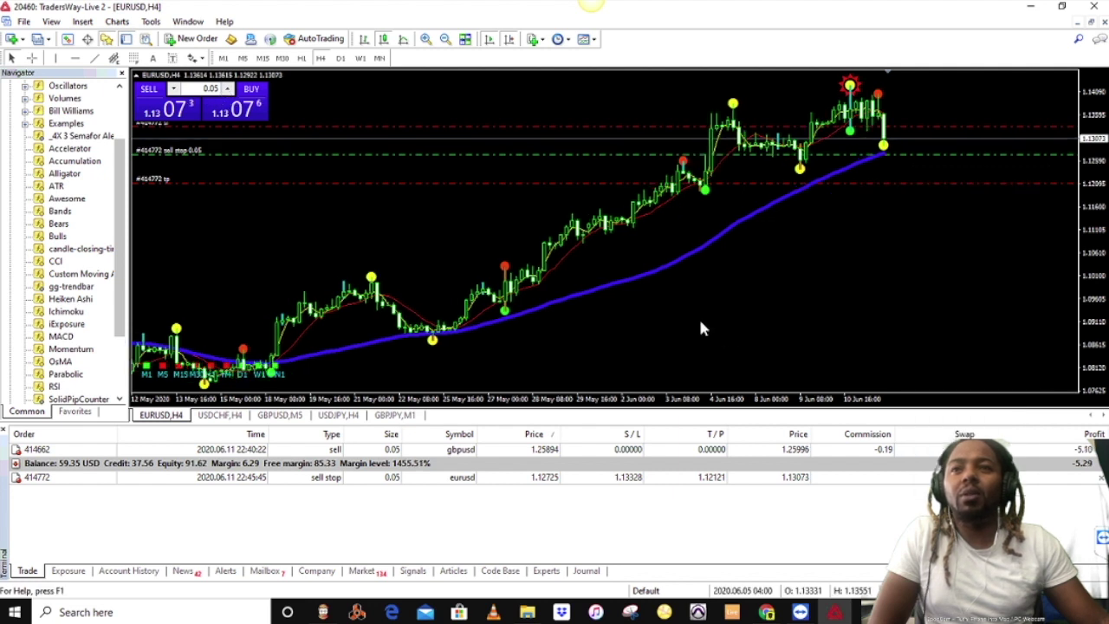
click(173, 90)
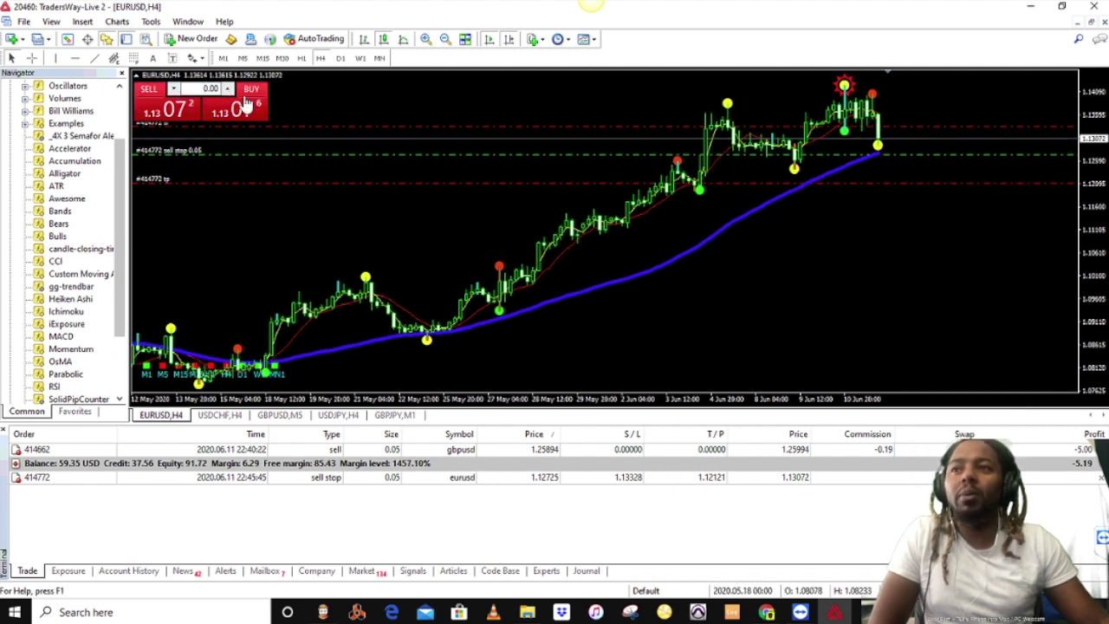
- Place a 0.01-lot EURUSD sell stop at 1.11810
right_click(903, 196)
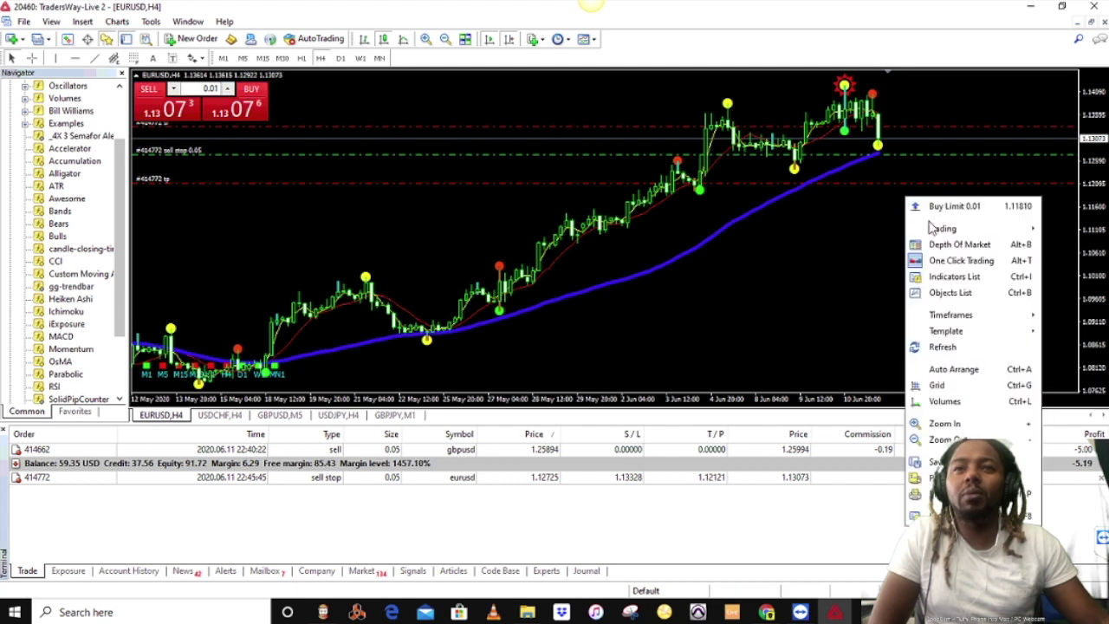
mouse_move(940, 228)
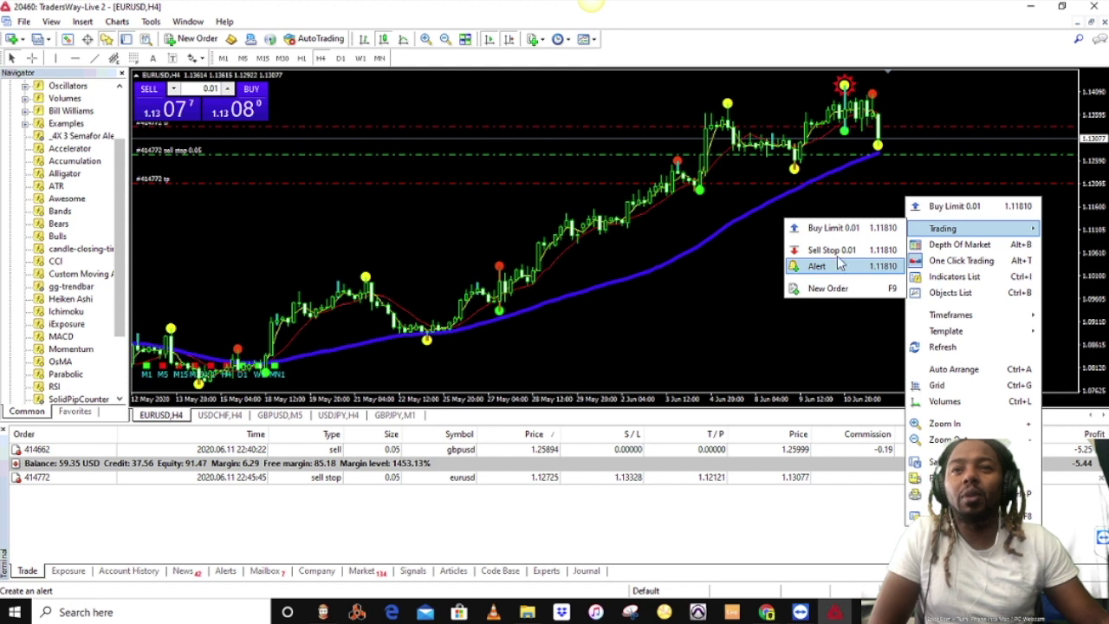
click(833, 249)
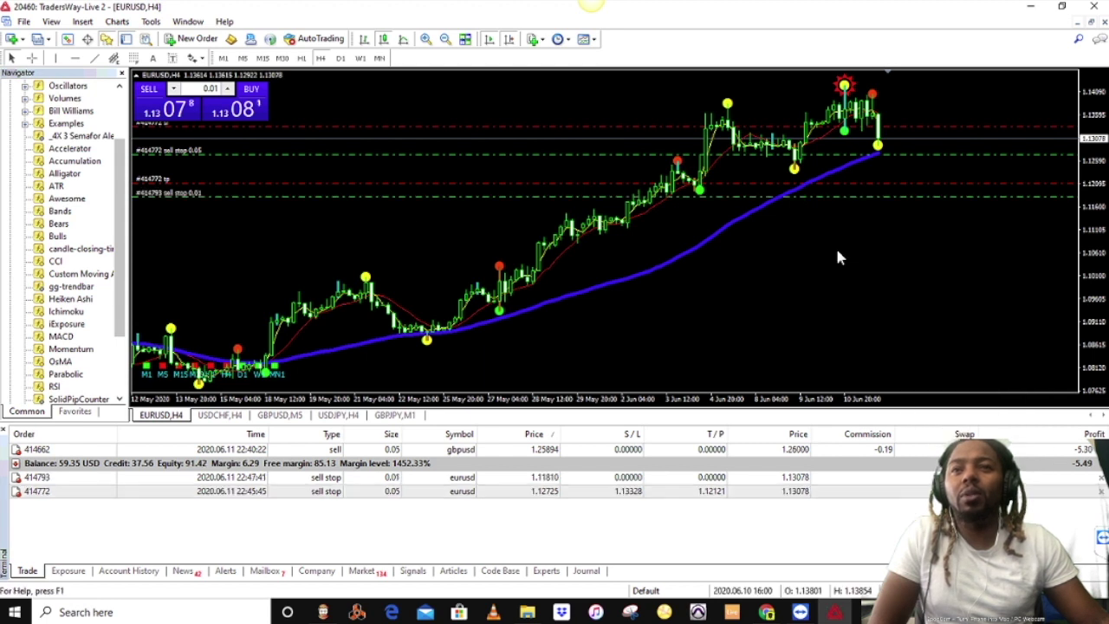
right_click(877, 199)
- Give the 0.01-lot sell stop SL 1.10906 and TP 1.10890, then move it to 1.10899
click(914, 208)
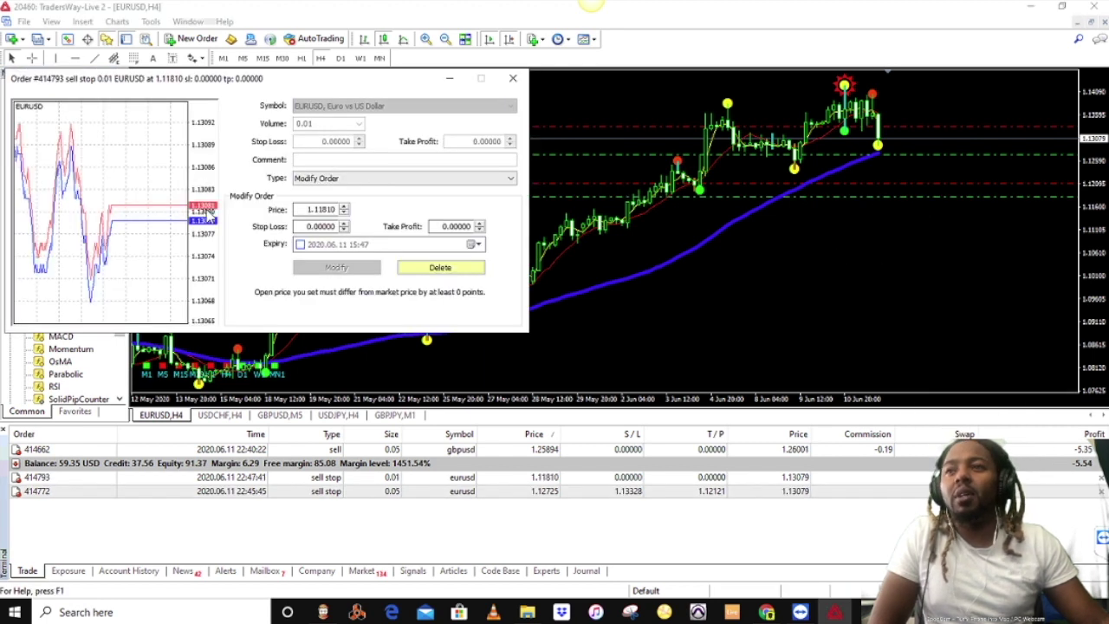
click(344, 224)
click(344, 223)
click(344, 224)
click(344, 224)
click(344, 224)
click(479, 224)
click(480, 231)
click(313, 269)
drag(895, 194, 891, 232)
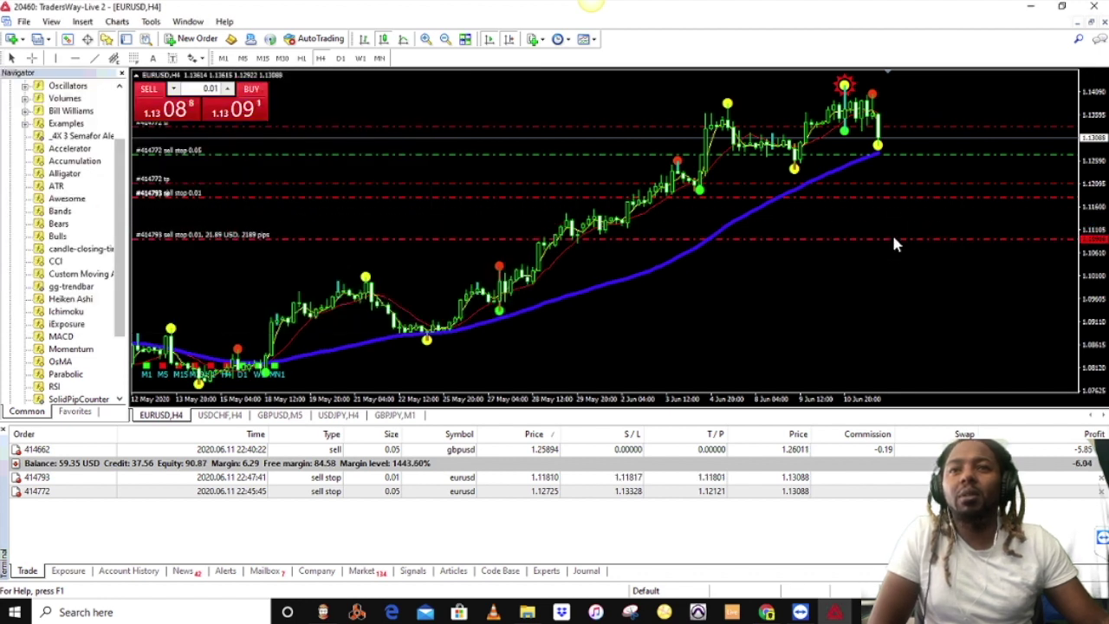
- Delete the pending sell stop orders, including the 0.01-lot EURUSD sell stop, leaving only the GBPUSD sell
right_click(903, 153)
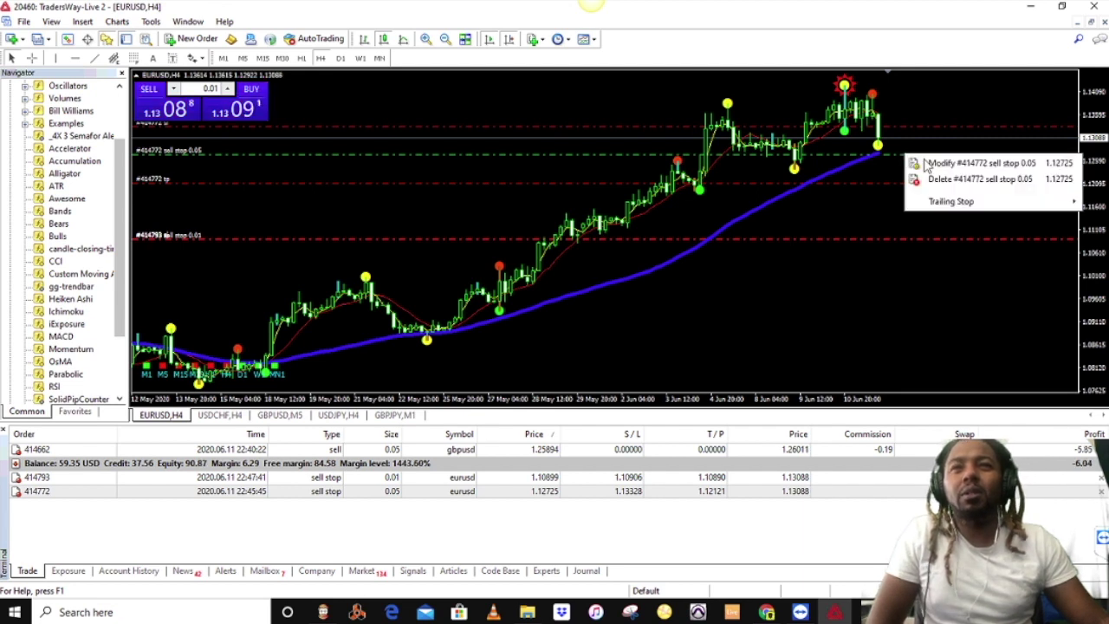
click(934, 179)
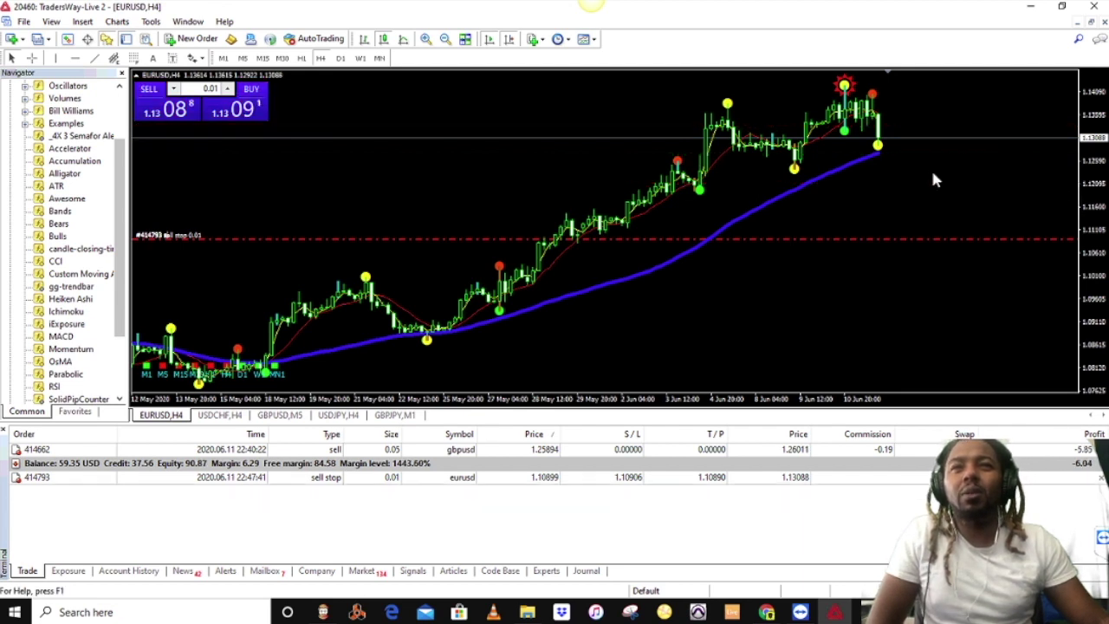
right_click(909, 231)
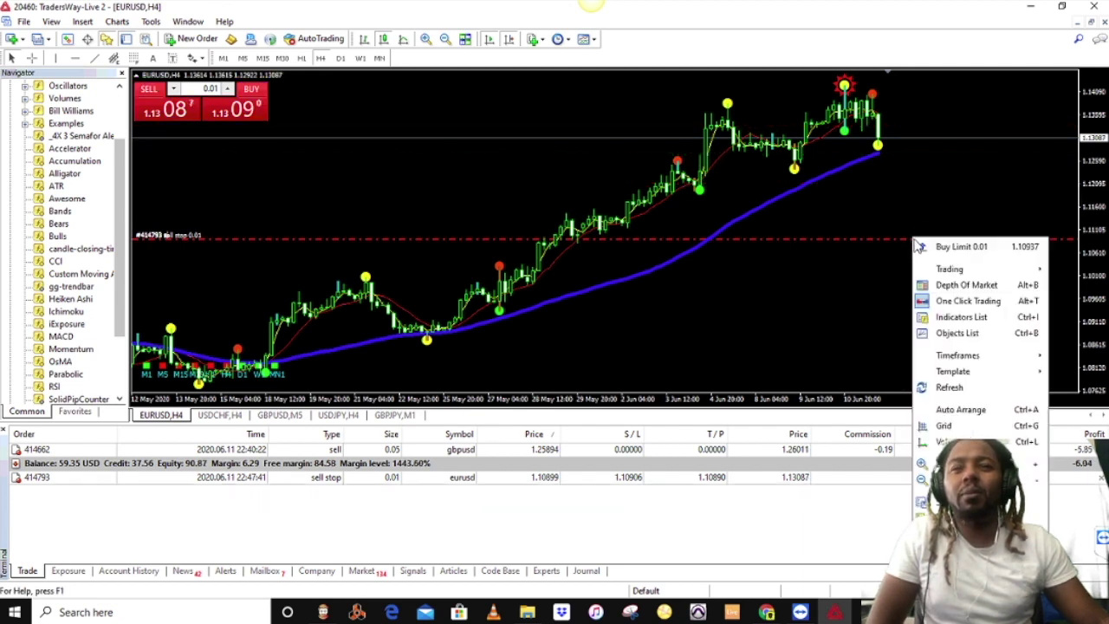
click(855, 243)
right_click(856, 242)
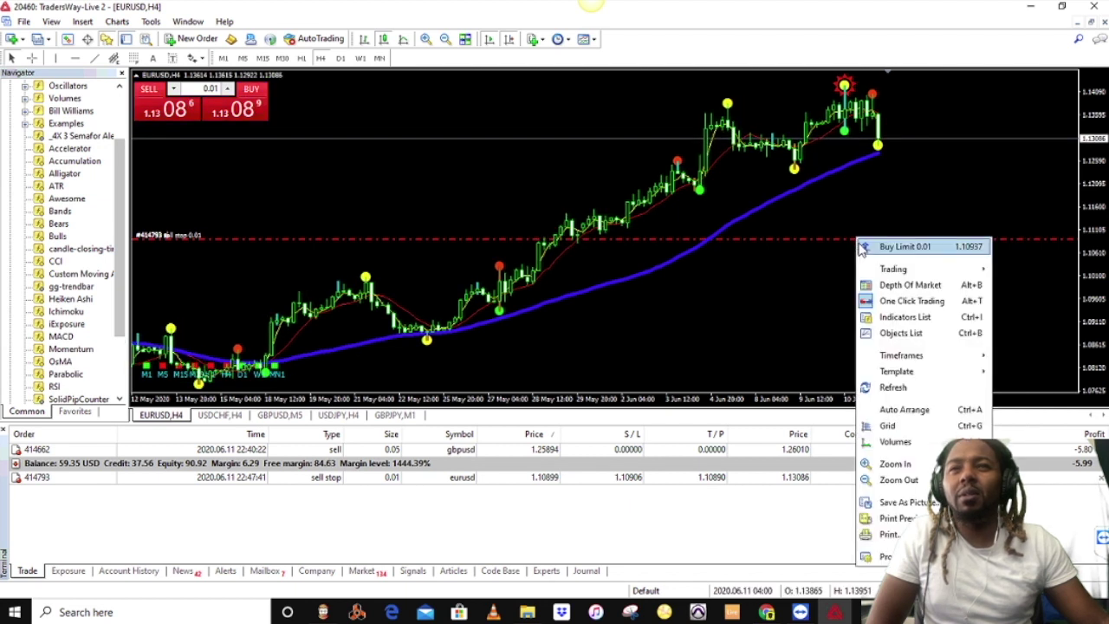
click(854, 245)
right_click(856, 246)
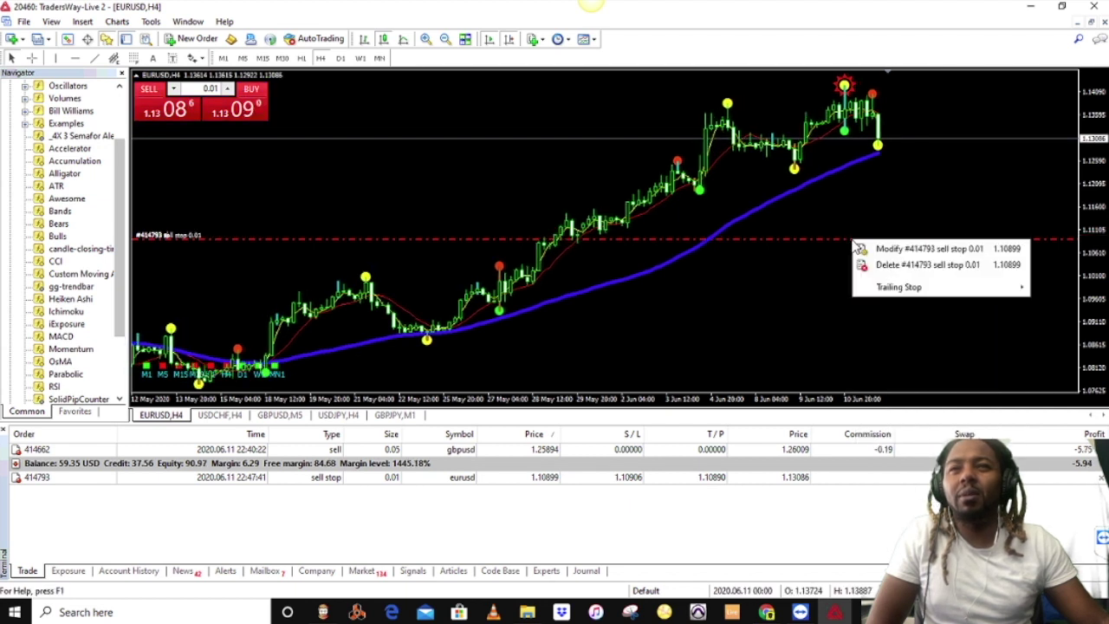
click(869, 264)
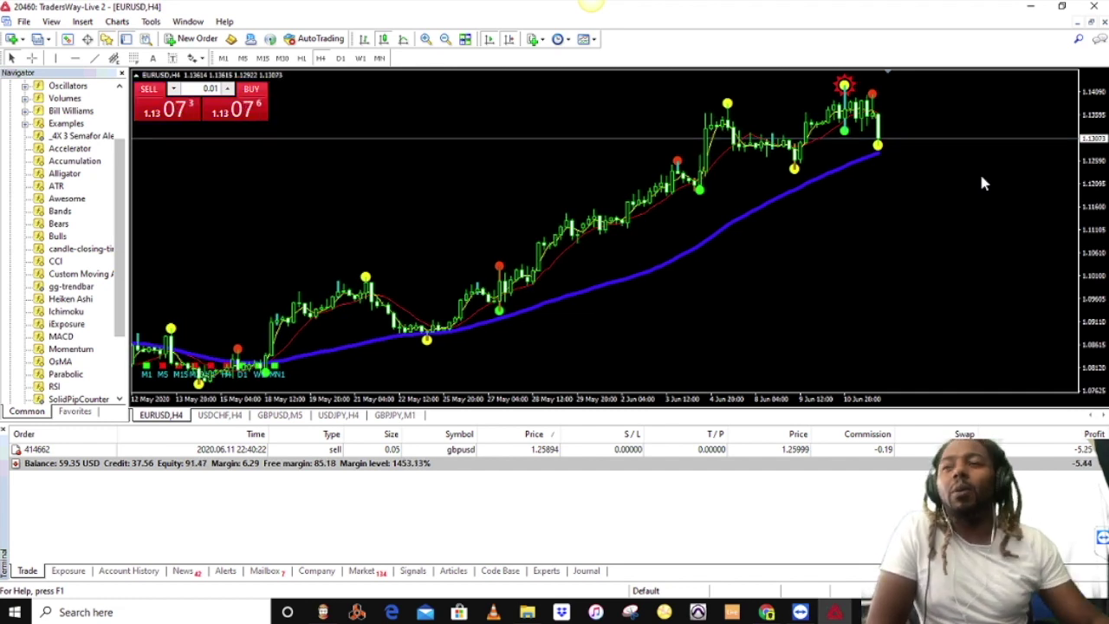
- Tile the chart windows, maximize the GBPUSD M5 chart and compress its vertical price scale
scroll(978, 170, up, 1)
scroll(309, 141, down, 1)
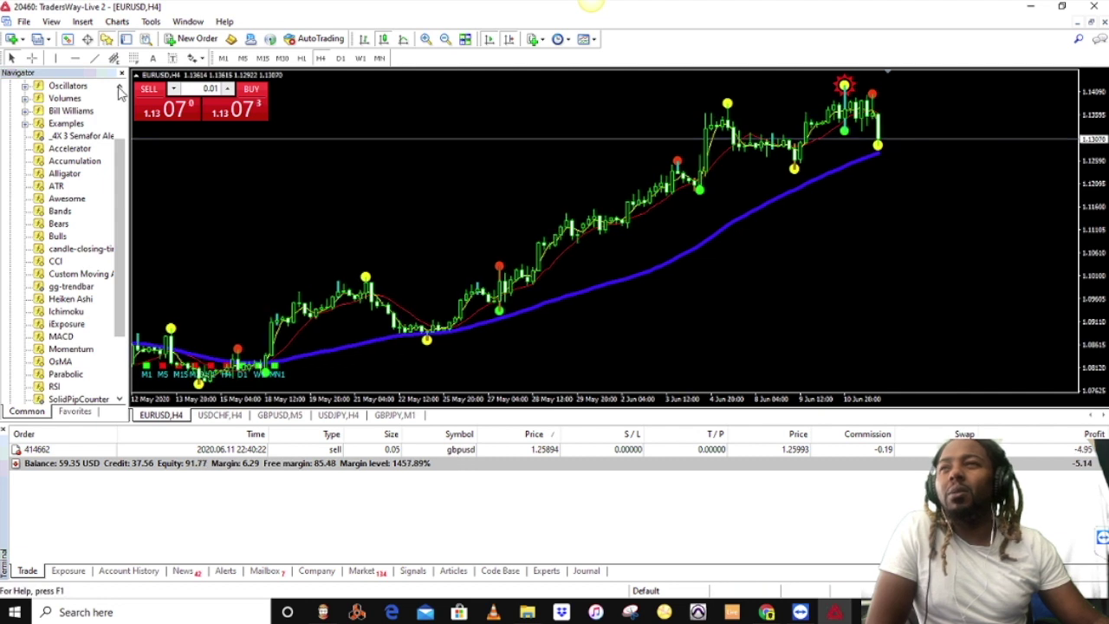
click(466, 41)
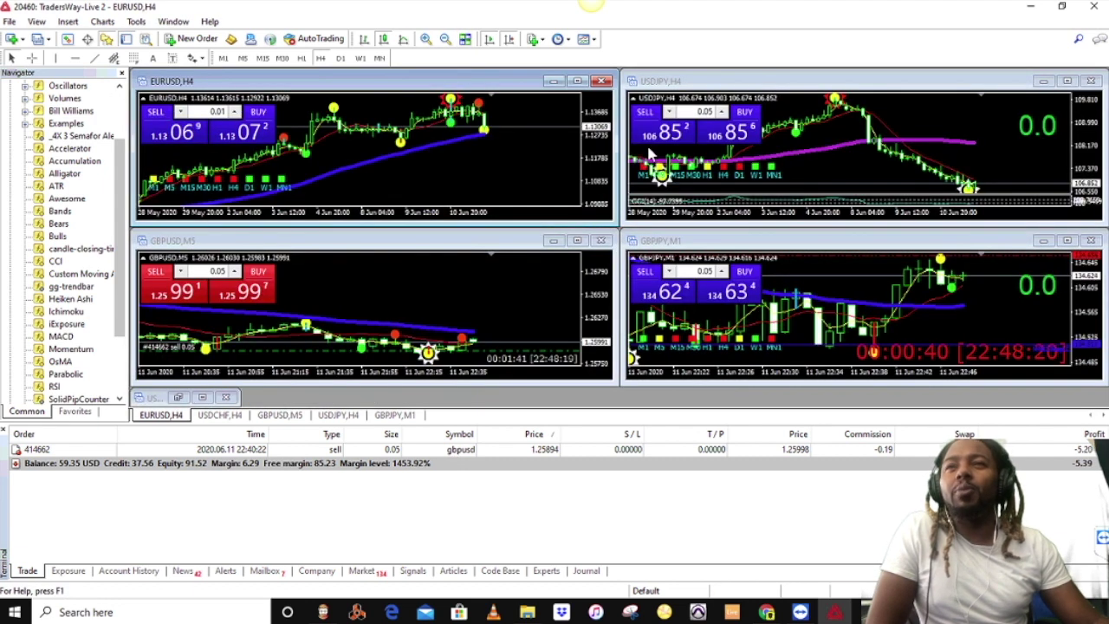
click(576, 239)
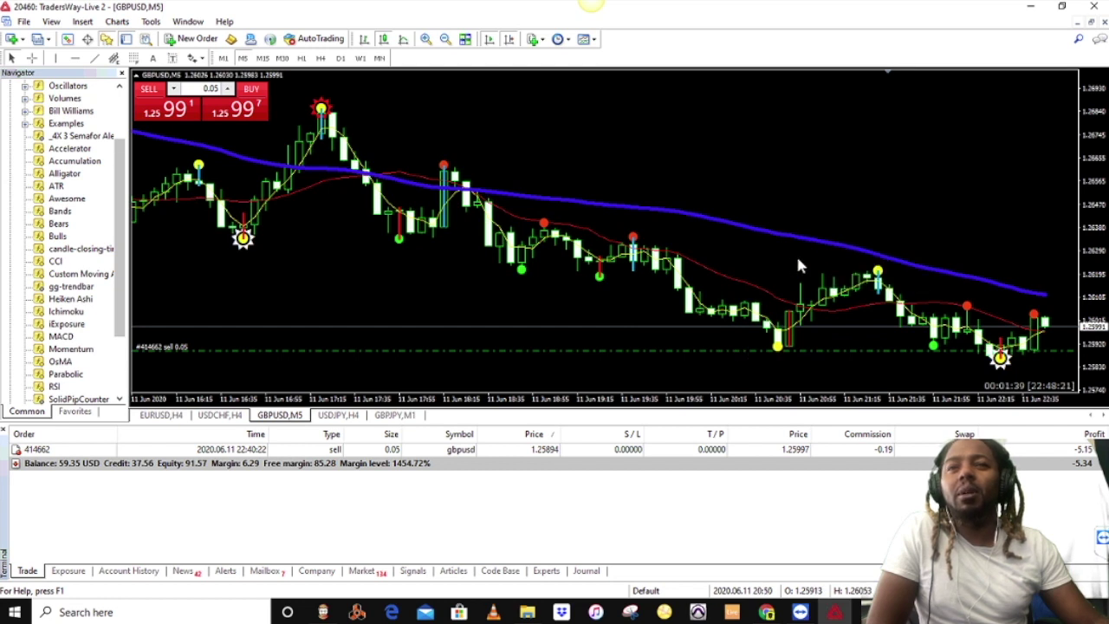
scroll(866, 268, down, 5)
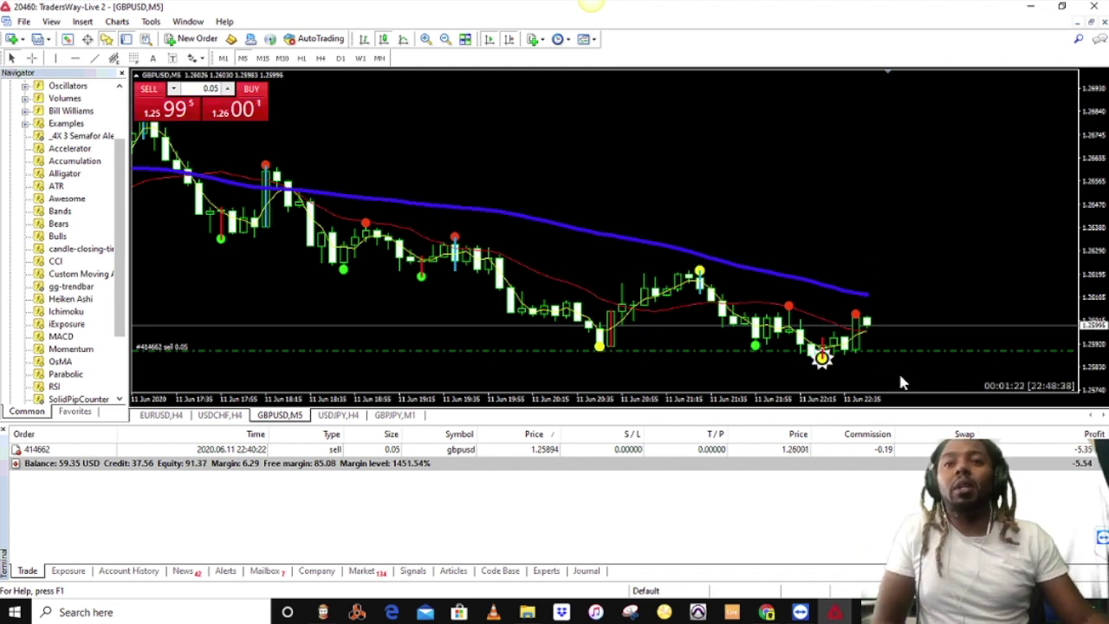
drag(1097, 177, 908, 300)
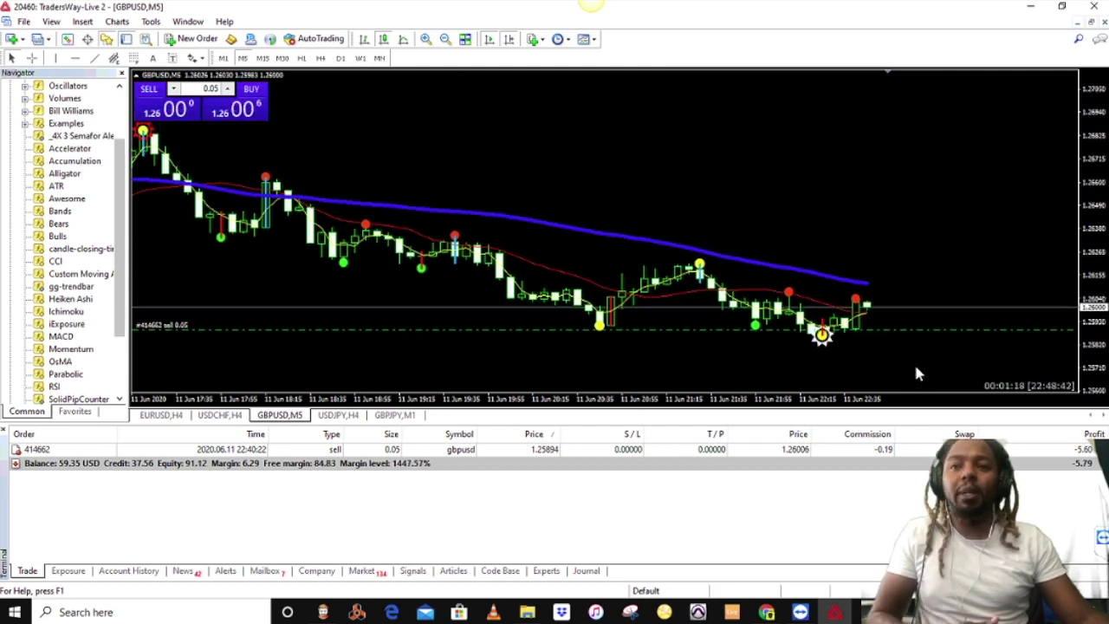
- Place two 0.05-lot GBPUSD sell stops at 1.25808 and 1.25751
right_click(863, 342)
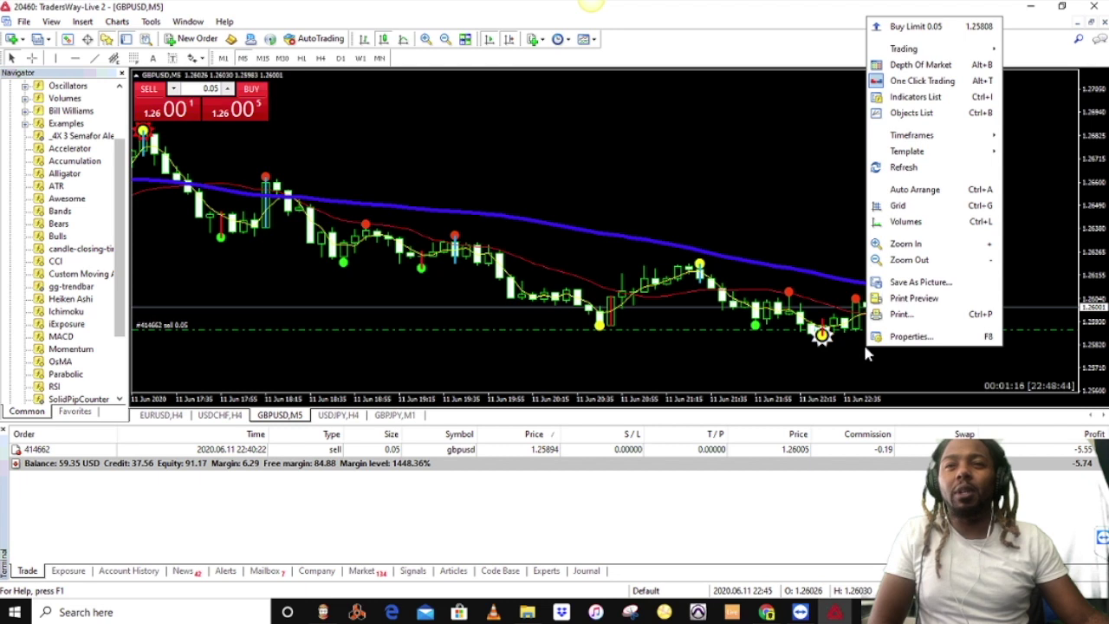
mouse_move(903, 48)
click(806, 71)
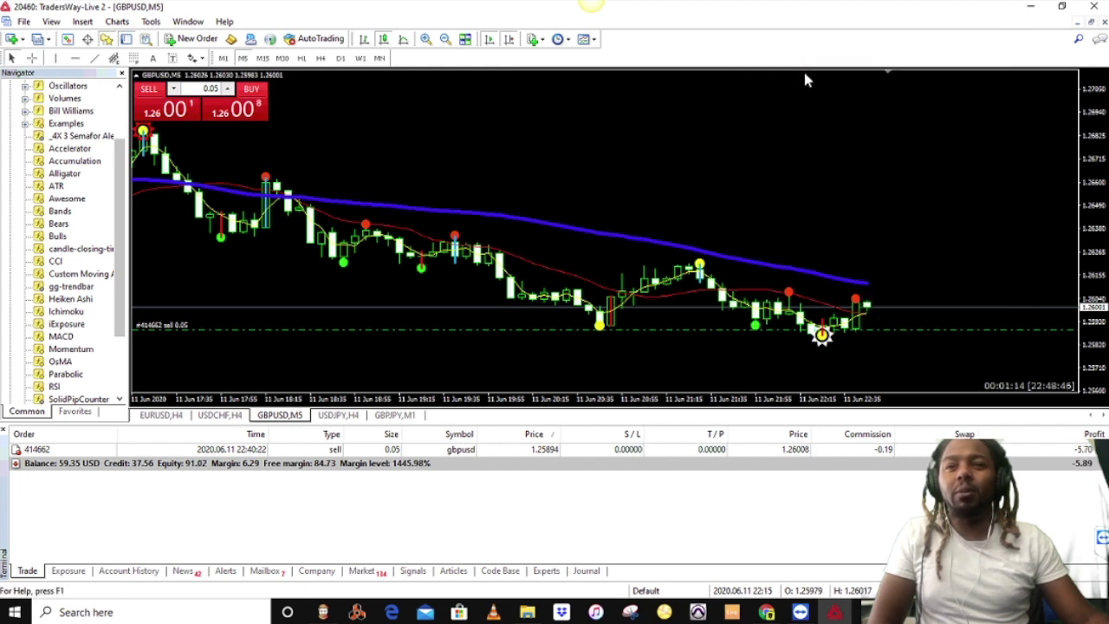
right_click(897, 379)
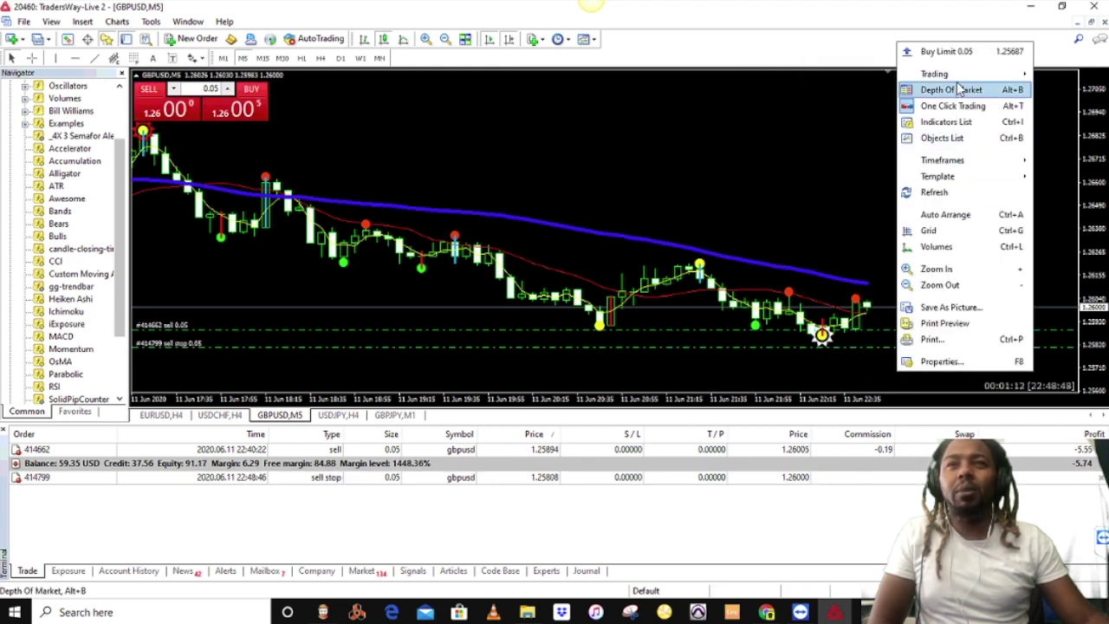
mouse_move(934, 74)
click(868, 96)
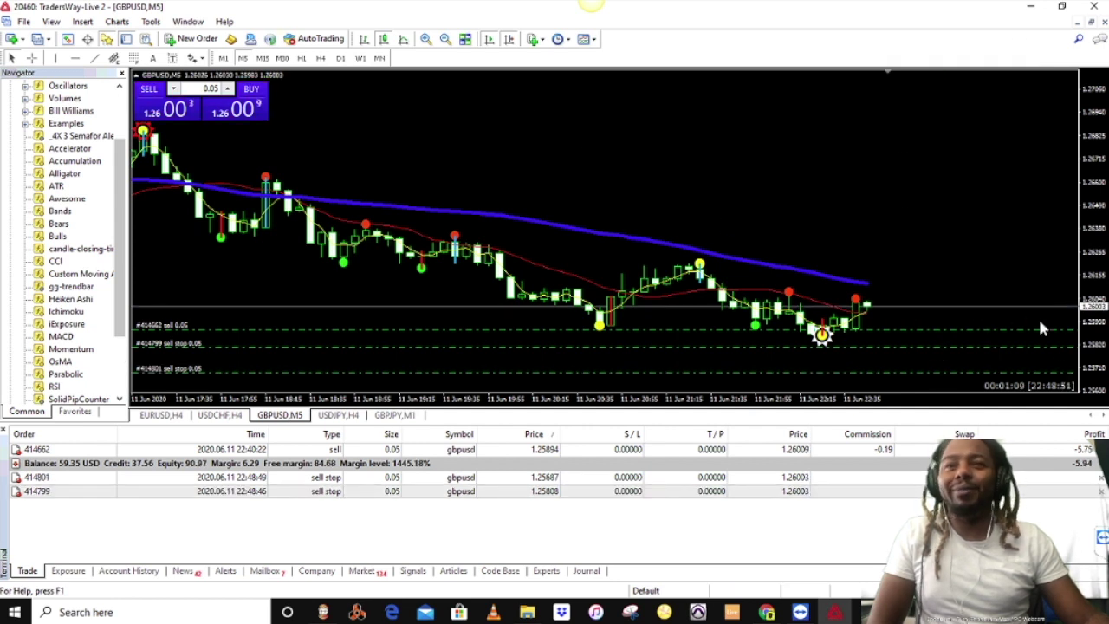
drag(919, 369, 920, 356)
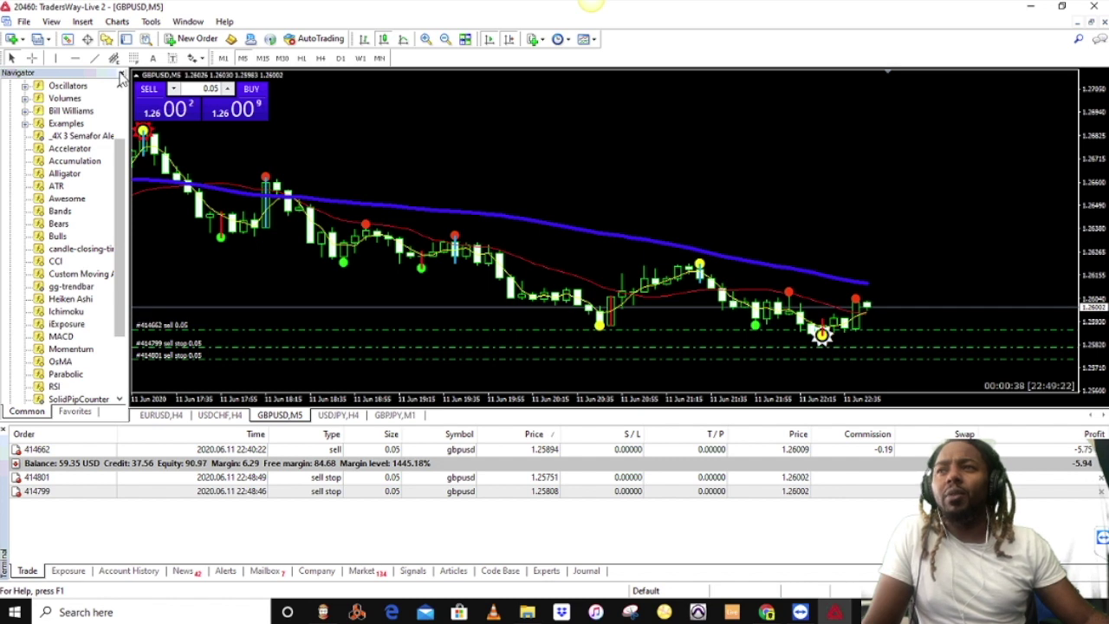
- Close the Navigator panel to widen the GBPUSD chart
click(121, 74)
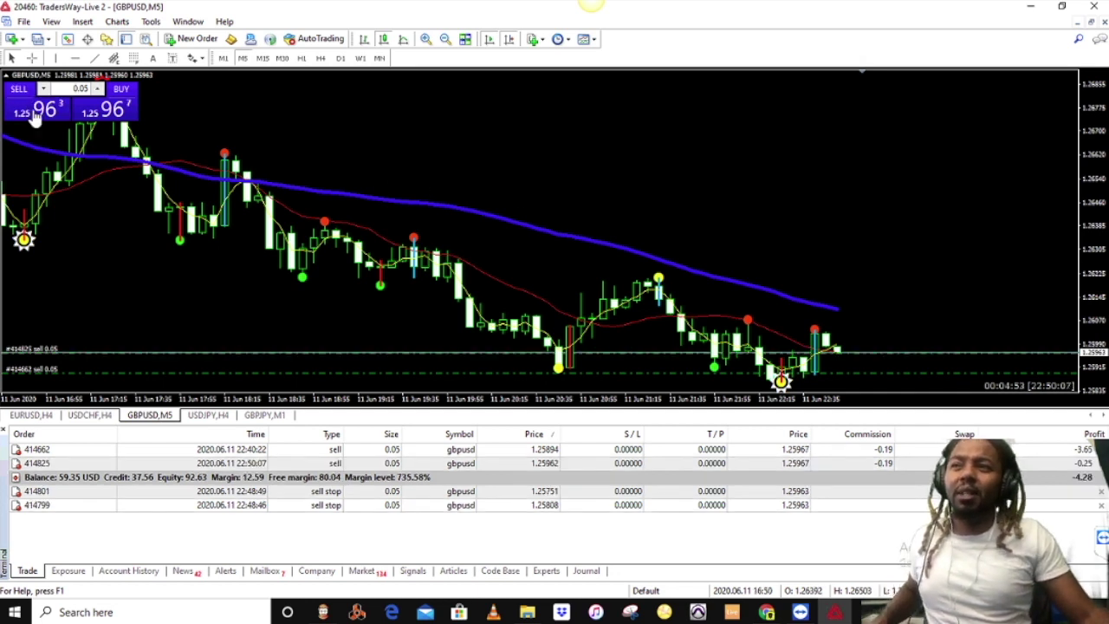
- Set the new sell's stop loss at 1.26050, then drag gg-trendbar from the Navigator onto the chart
right_click(878, 354)
click(883, 344)
drag(898, 357, 917, 330)
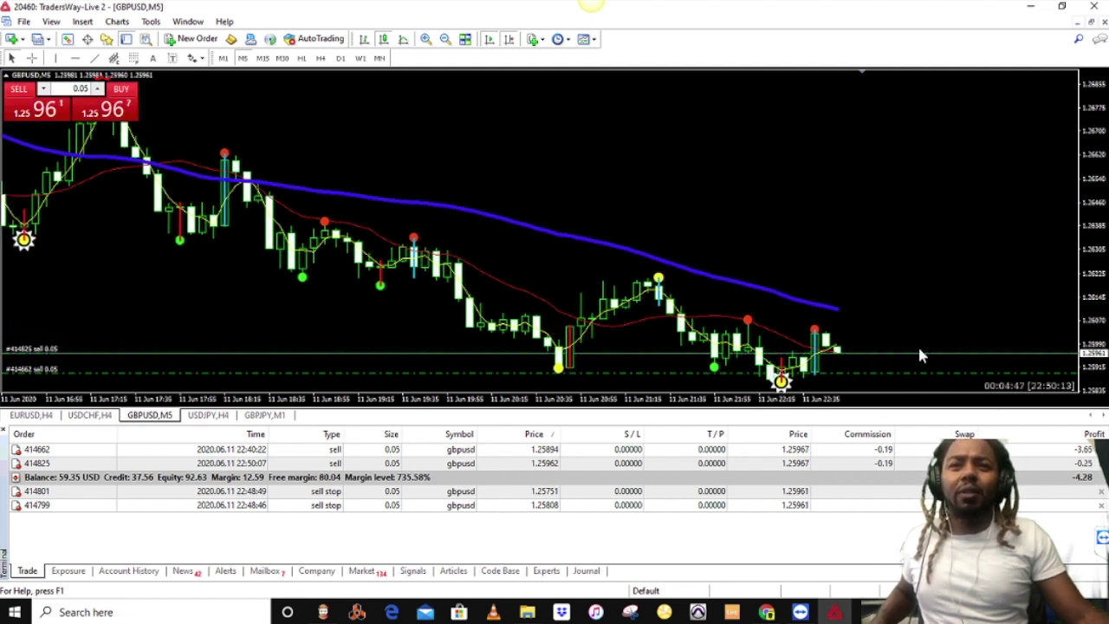
click(107, 39)
drag(69, 287, 198, 303)
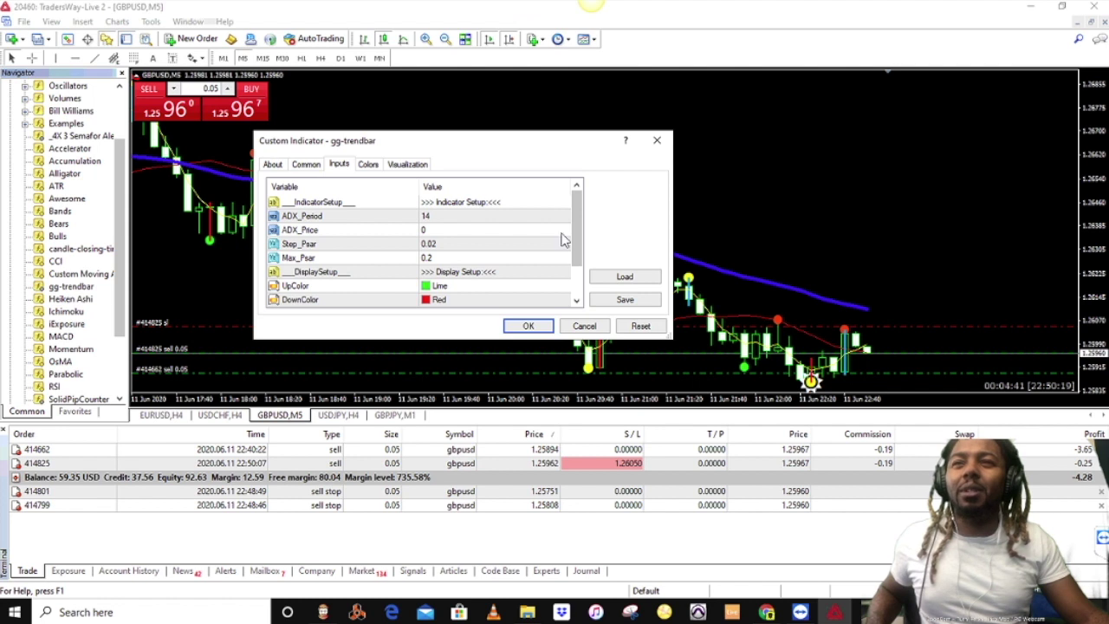
- Change the gg-trendbar Corner input to 2 and apply the indicator
scroll(558, 243, down, 2)
click(444, 301)
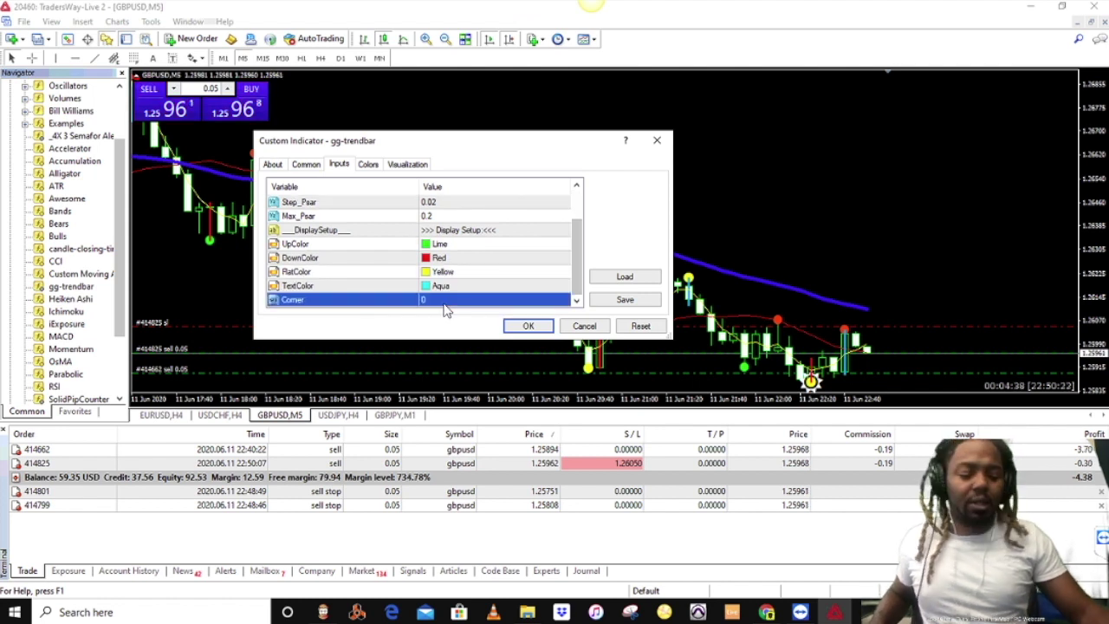
click(445, 301)
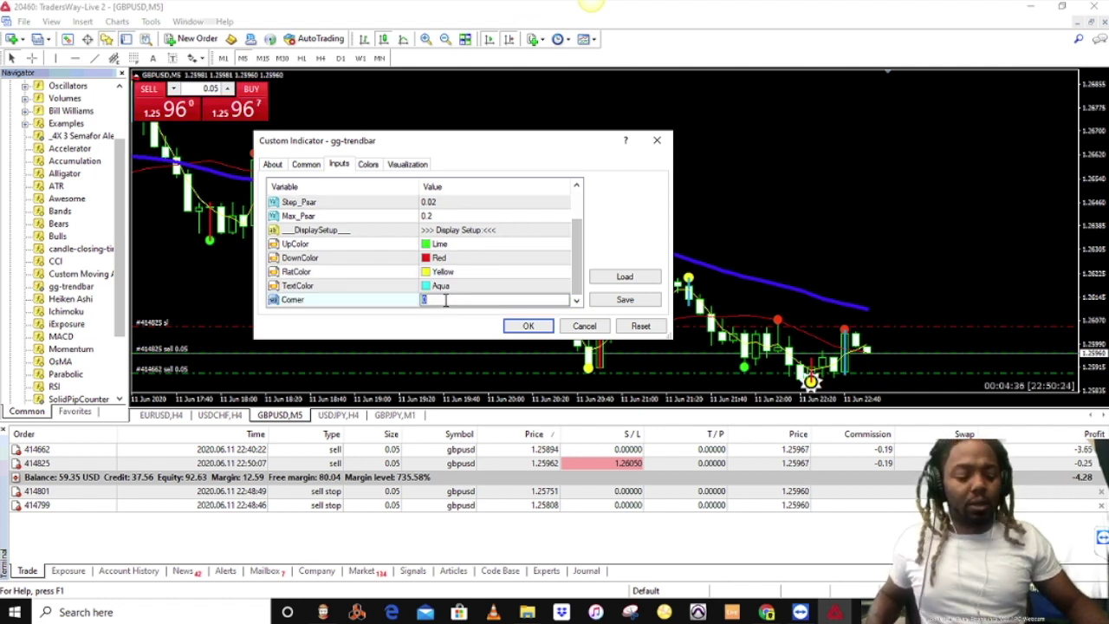
text(2)
key(Return)
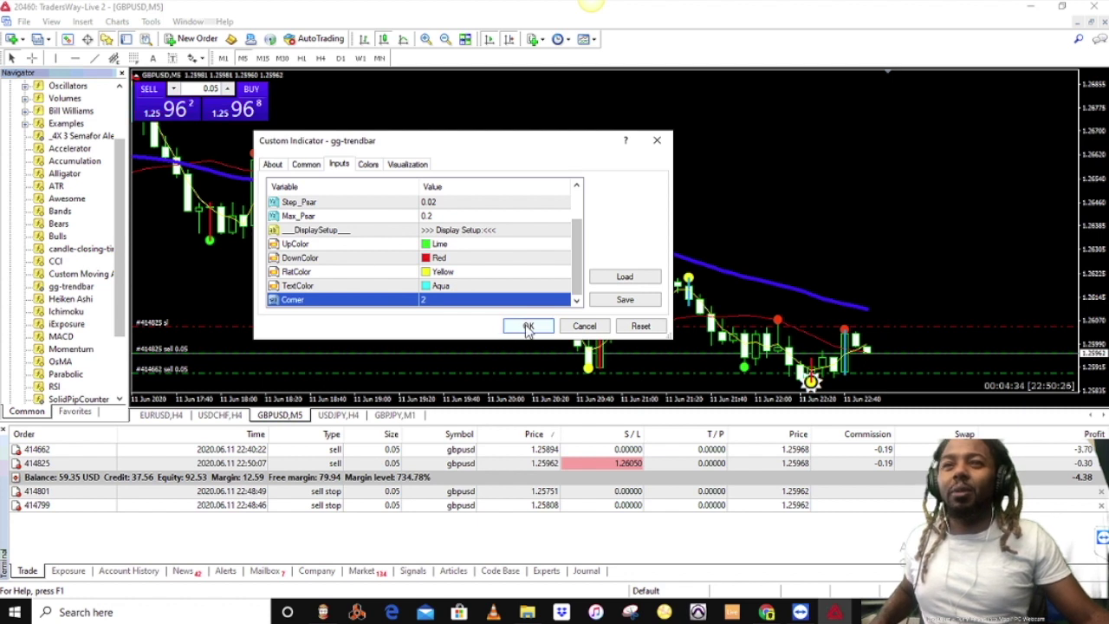
click(526, 327)
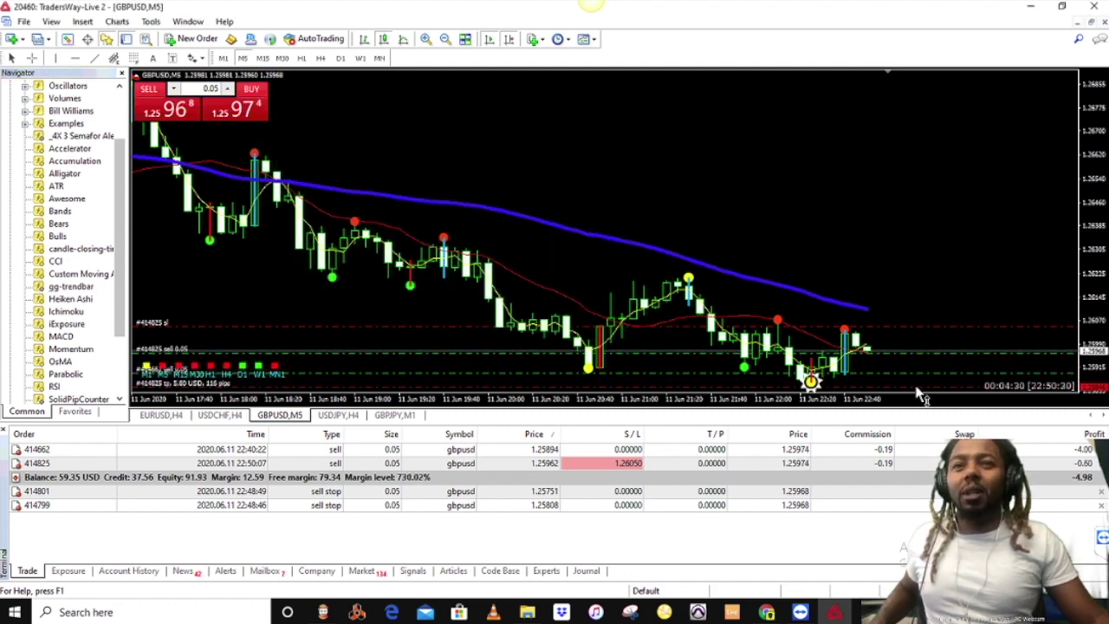
- Give the new GBPUSD sell a 20-point trailing stop and a 1.25786 take profit
right_click(912, 356)
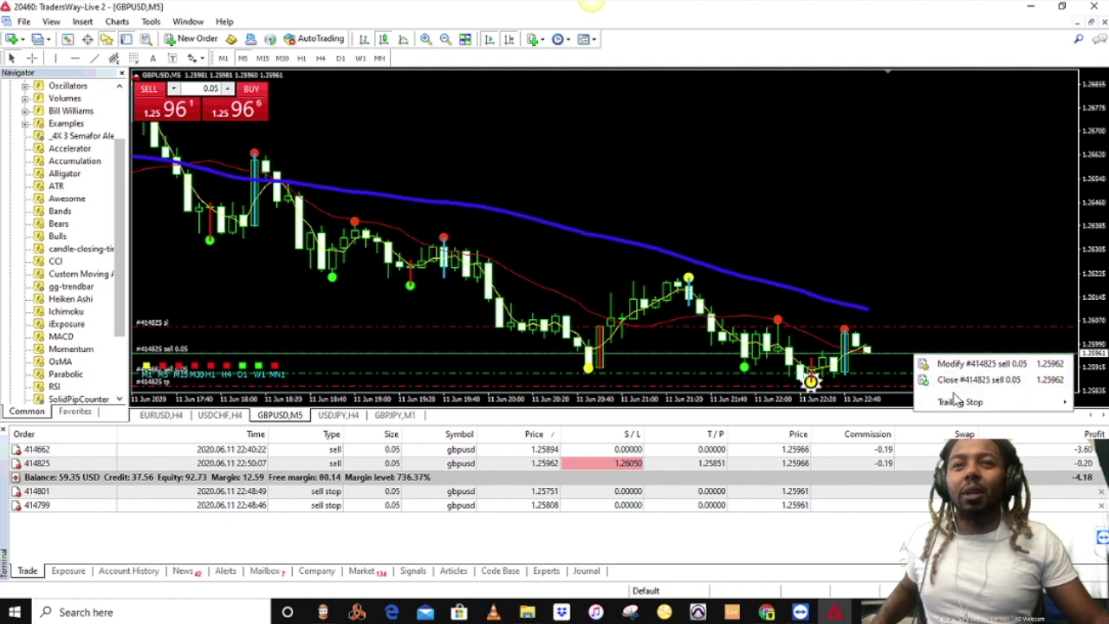
mouse_move(956, 408)
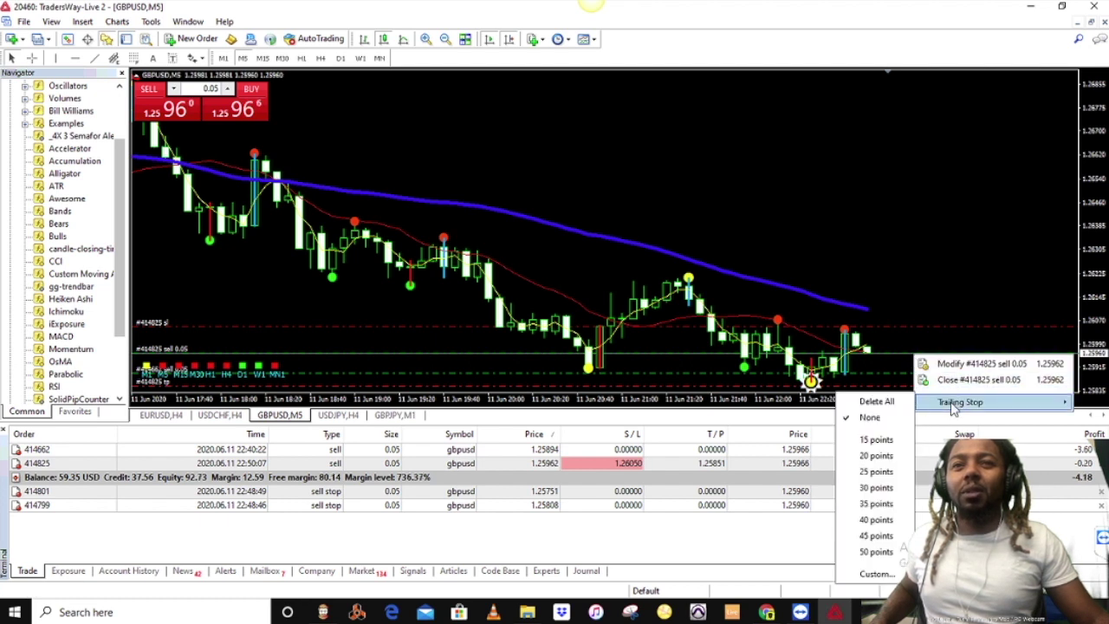
click(894, 446)
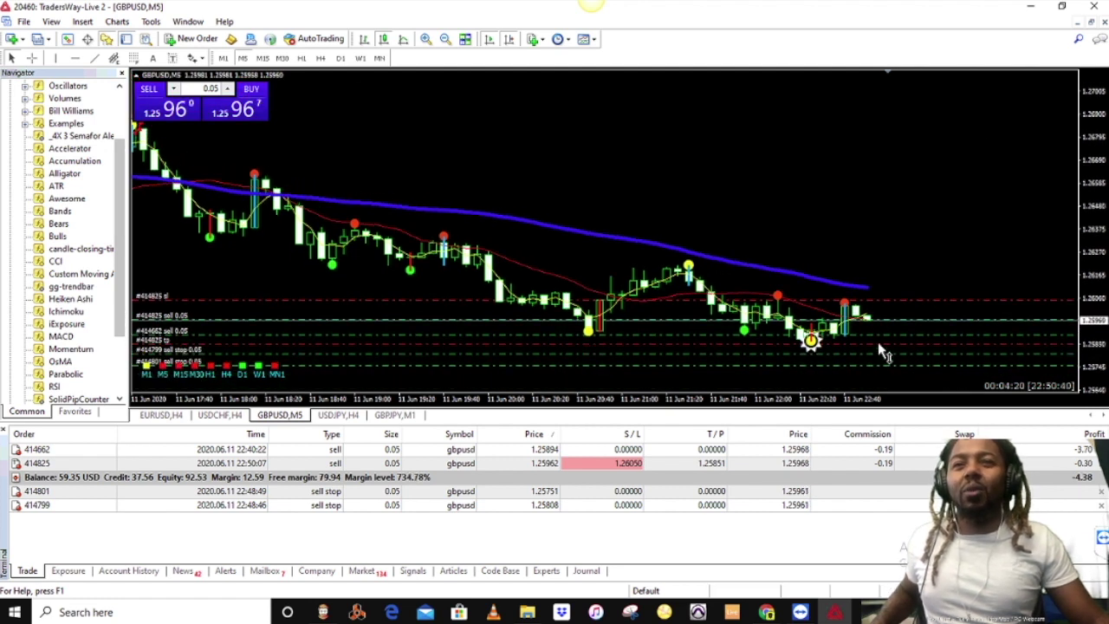
mouse_move(286, 344)
mouse_down()
mouse_move(294, 358)
mouse_move(279, 357)
mouse_up()
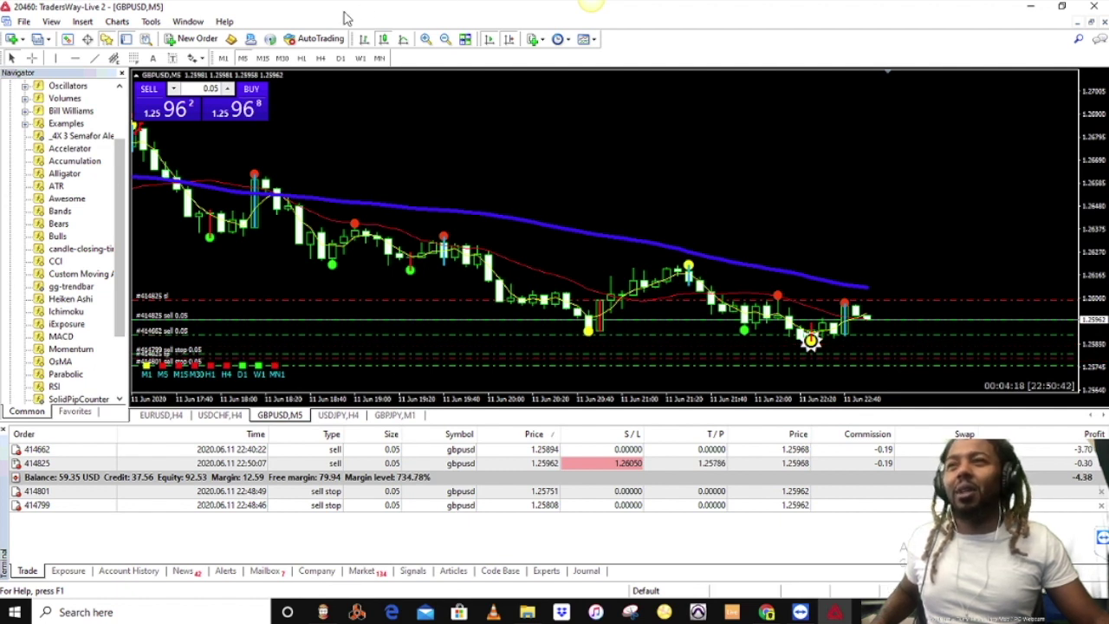
- Switch GBPUSD to the H1 timeframe and add the Support and Resistance # TLB OC v02 indicator
click(301, 58)
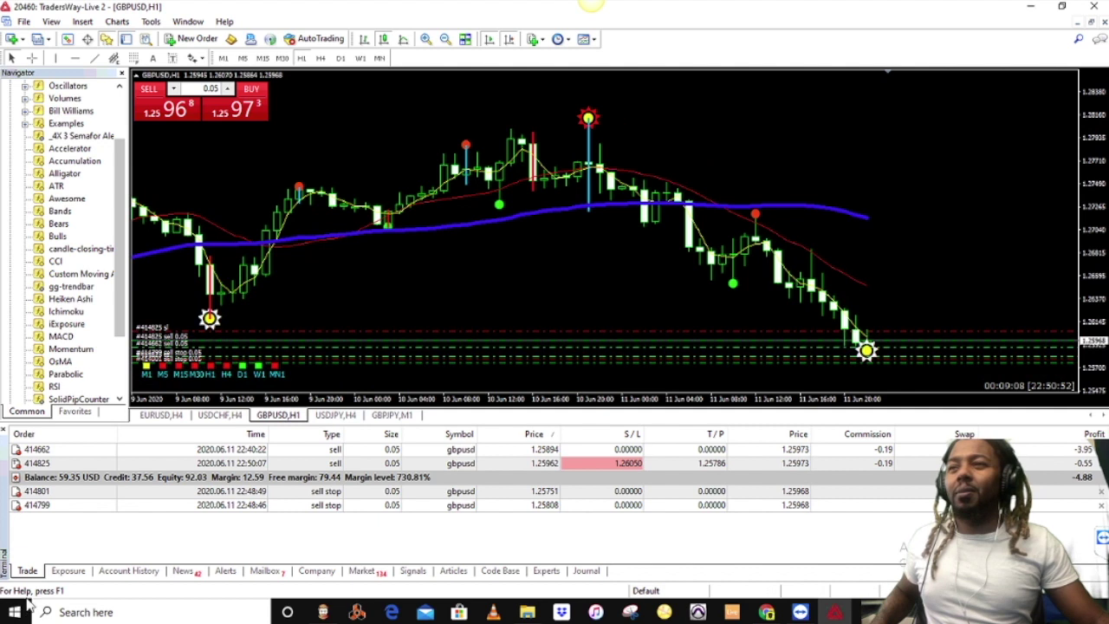
scroll(80, 350, down, 1)
scroll(80, 355, down, 2)
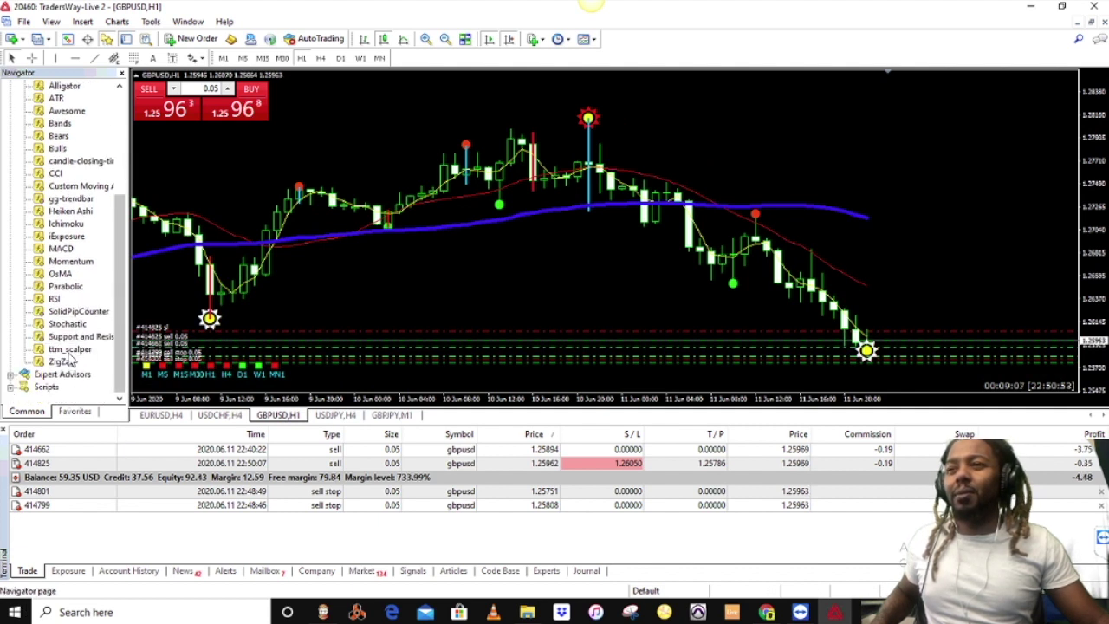
double_click(73, 336)
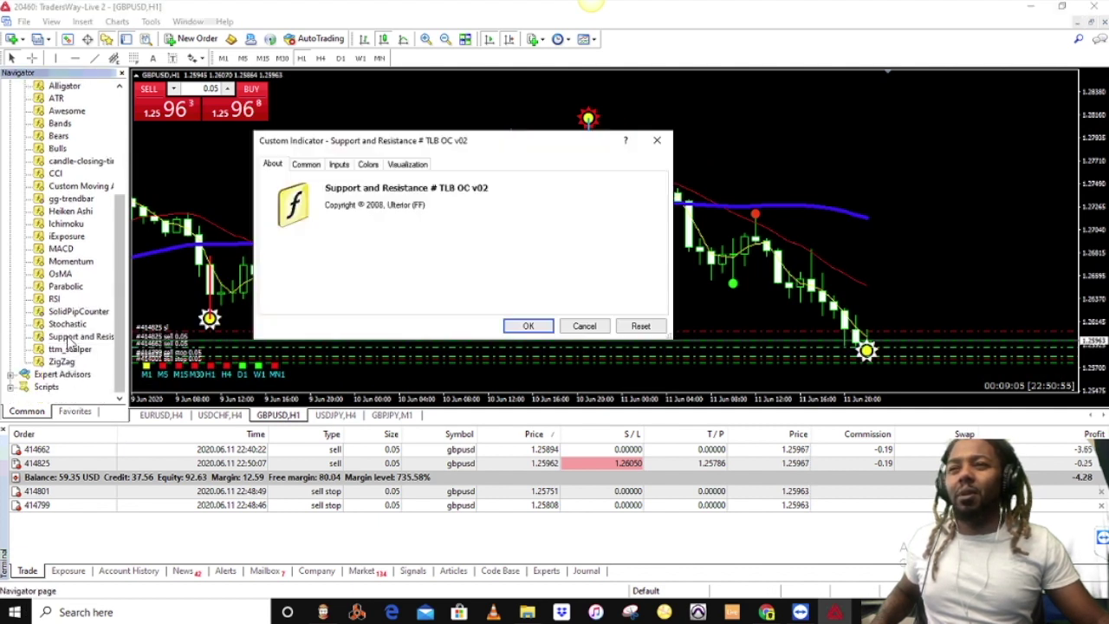
- Confirm the Support and Resistance settings to draw H1, H4 and D1 levels
click(527, 326)
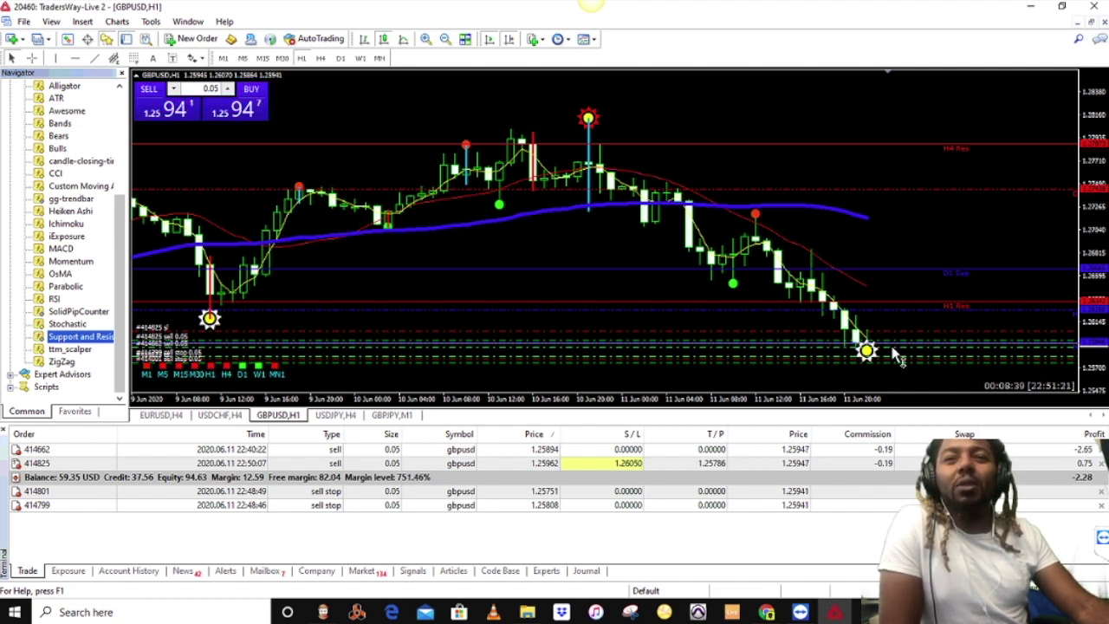
click(465, 39)
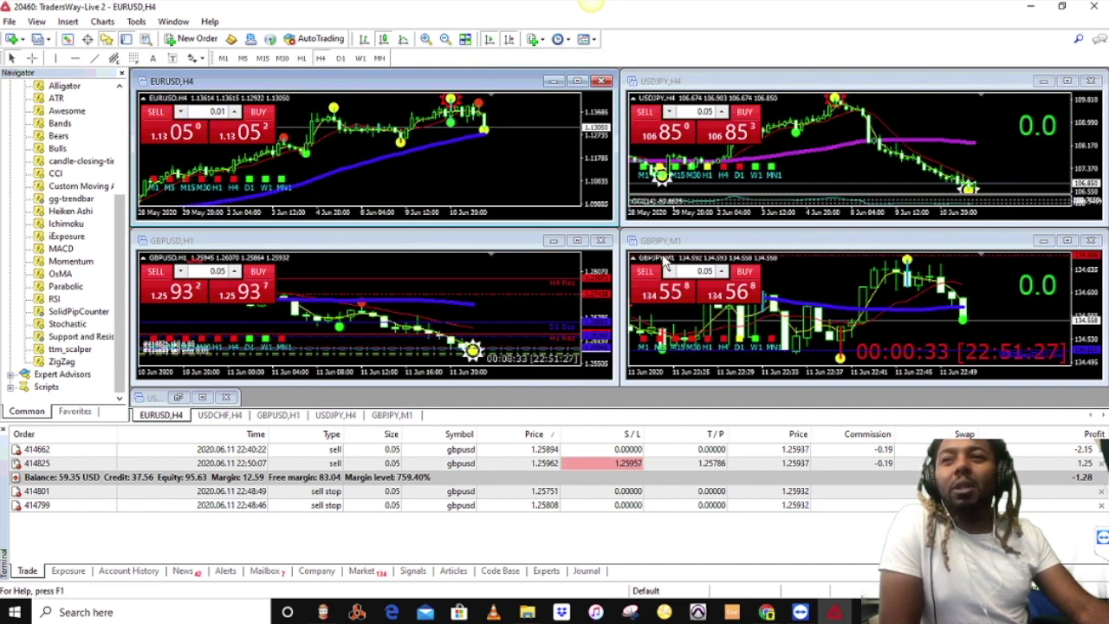
click(578, 241)
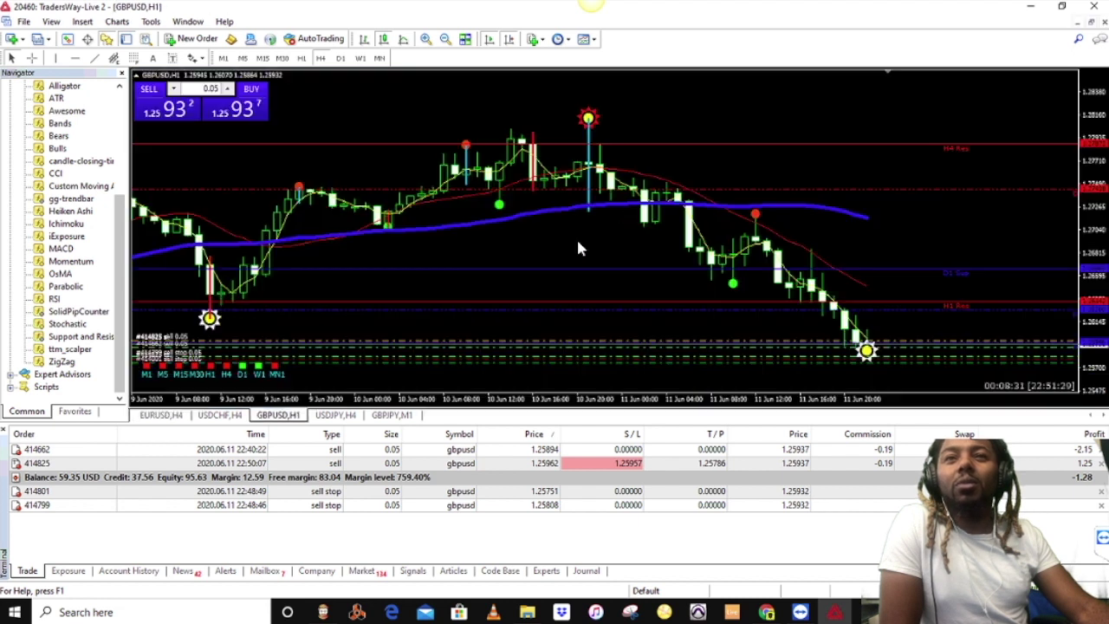